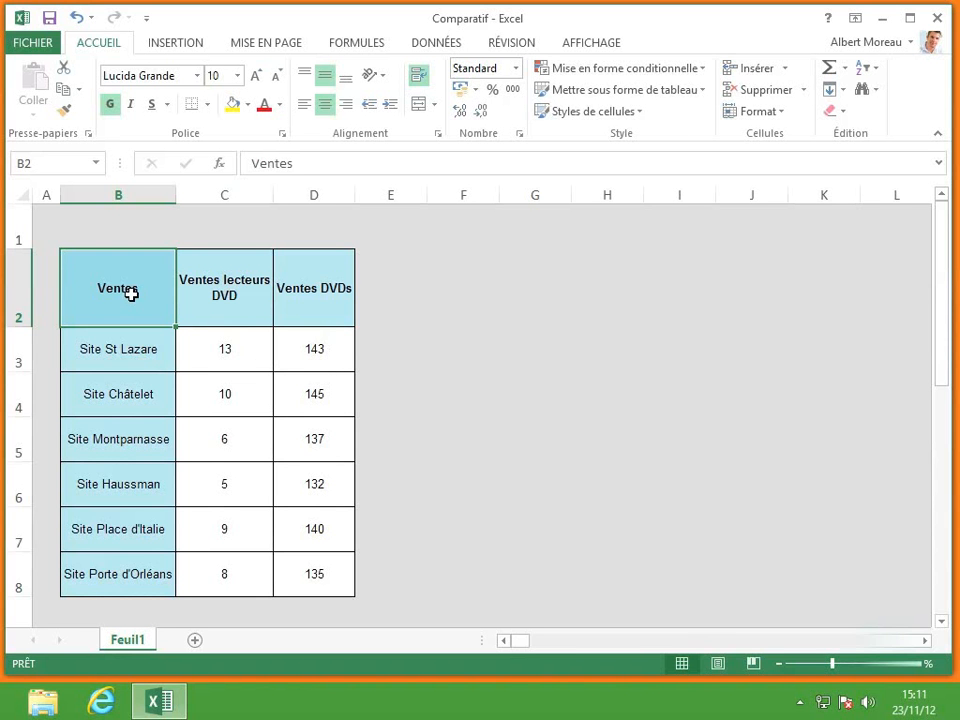
- Insert a markers-only scatter chart from the sales table B2:D8 and place it beside the table
drag(131, 294, 334, 568)
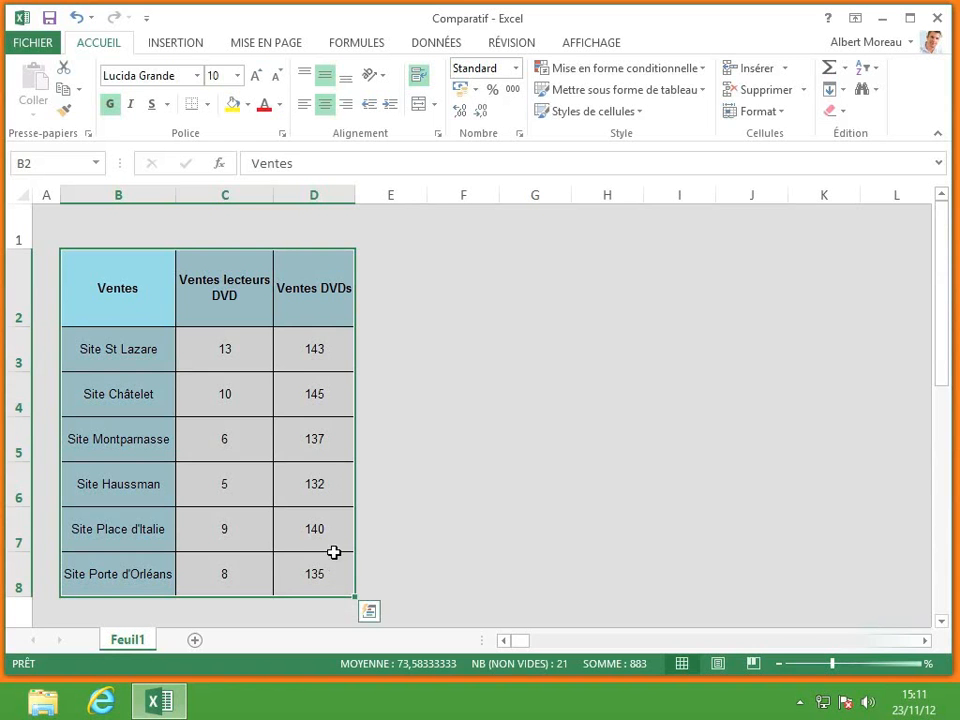
click(176, 48)
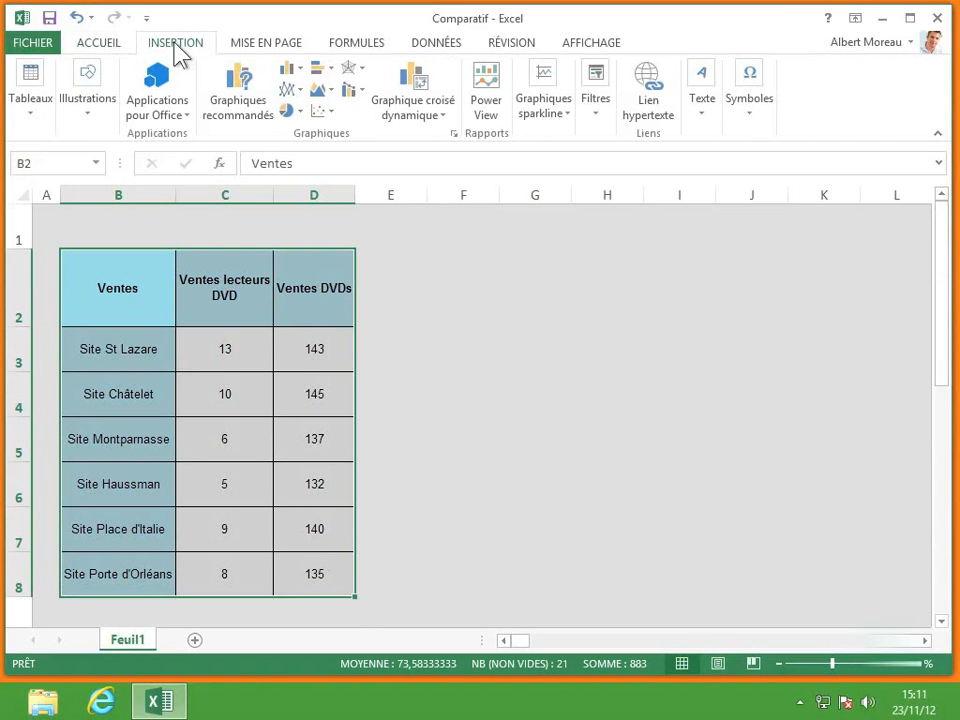
click(333, 117)
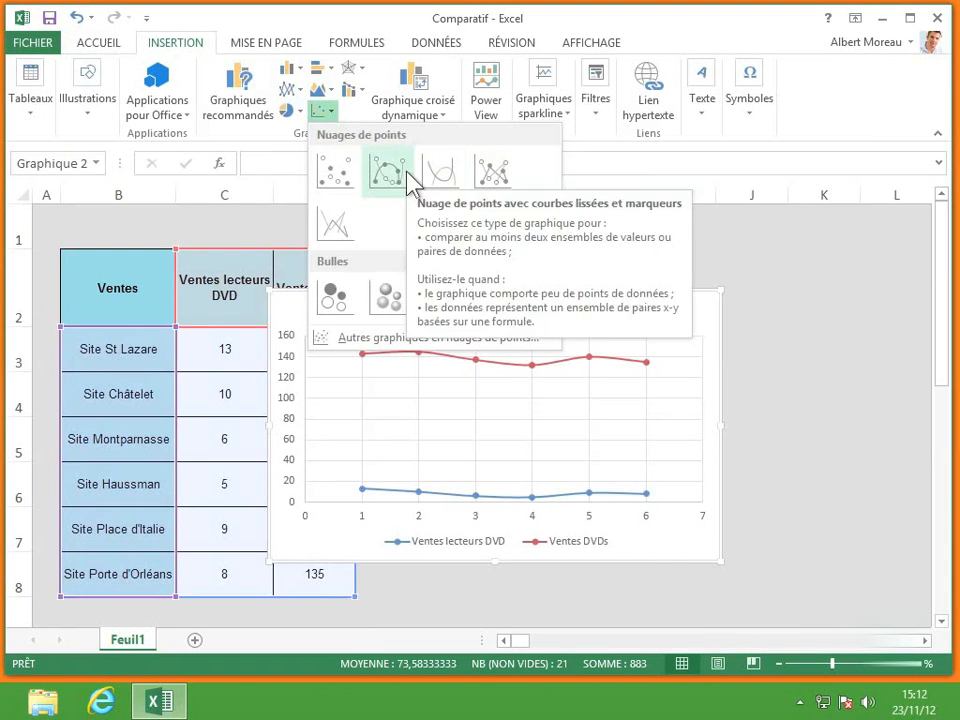
click(335, 172)
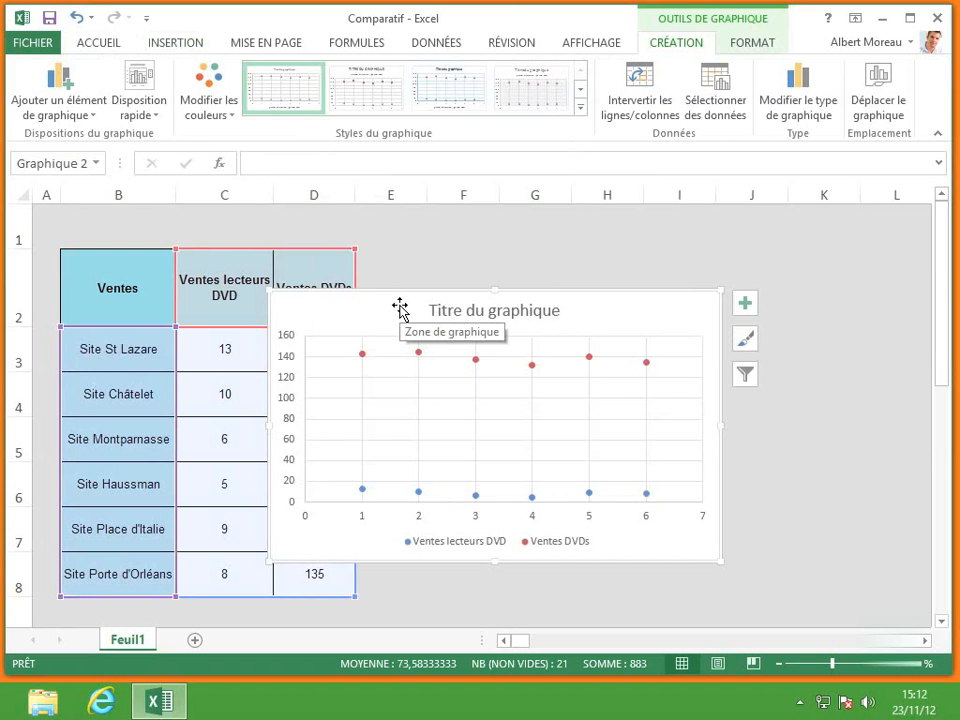
mouse_move(399, 307)
mouse_down()
mouse_move(531, 284)
mouse_move(499, 264)
mouse_up()
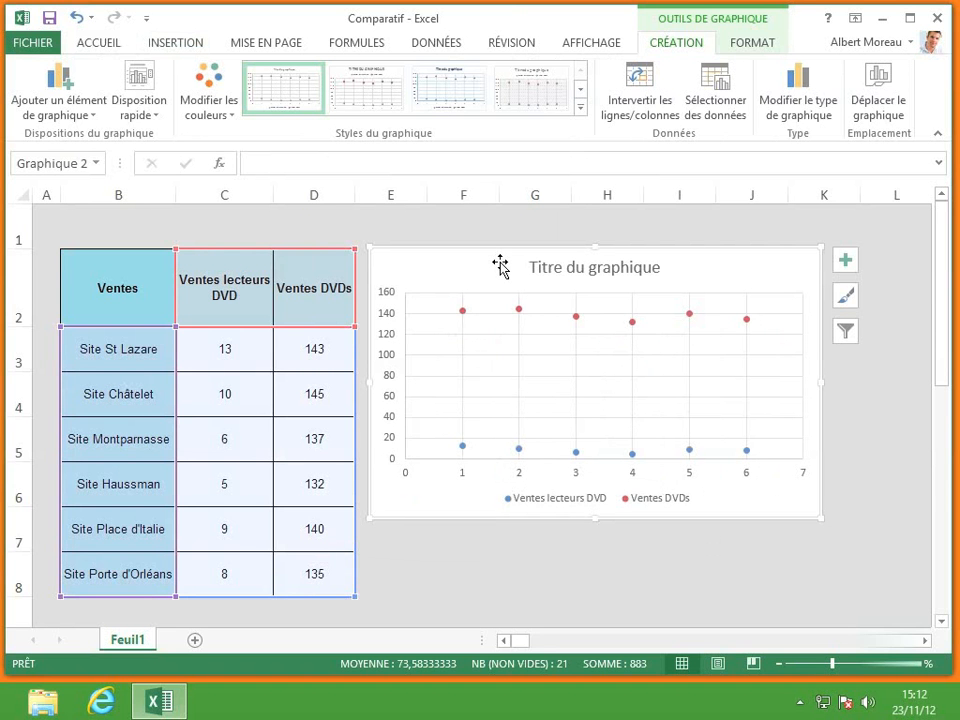
- Show axis titles and data labels on the scatter chart, and remove its chart title and legend
click(845, 263)
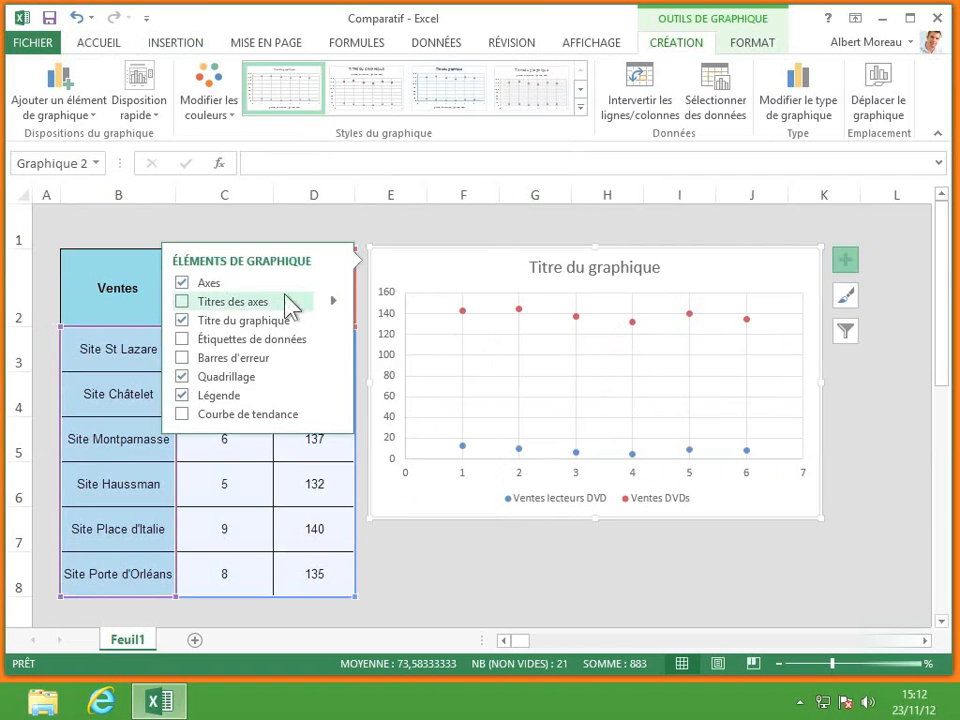
click(182, 302)
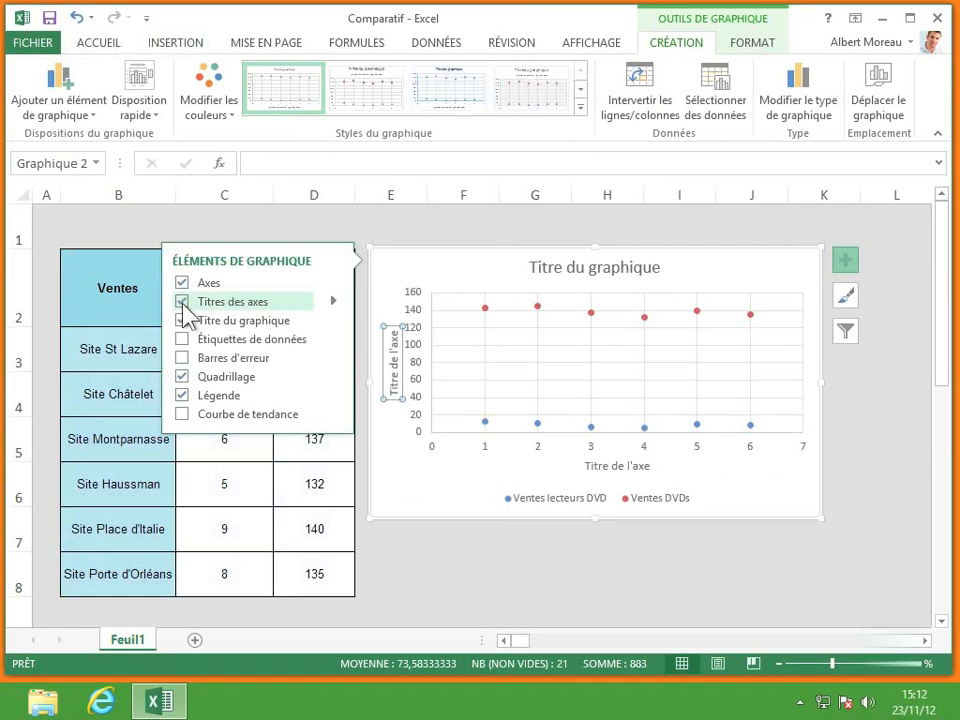
click(182, 339)
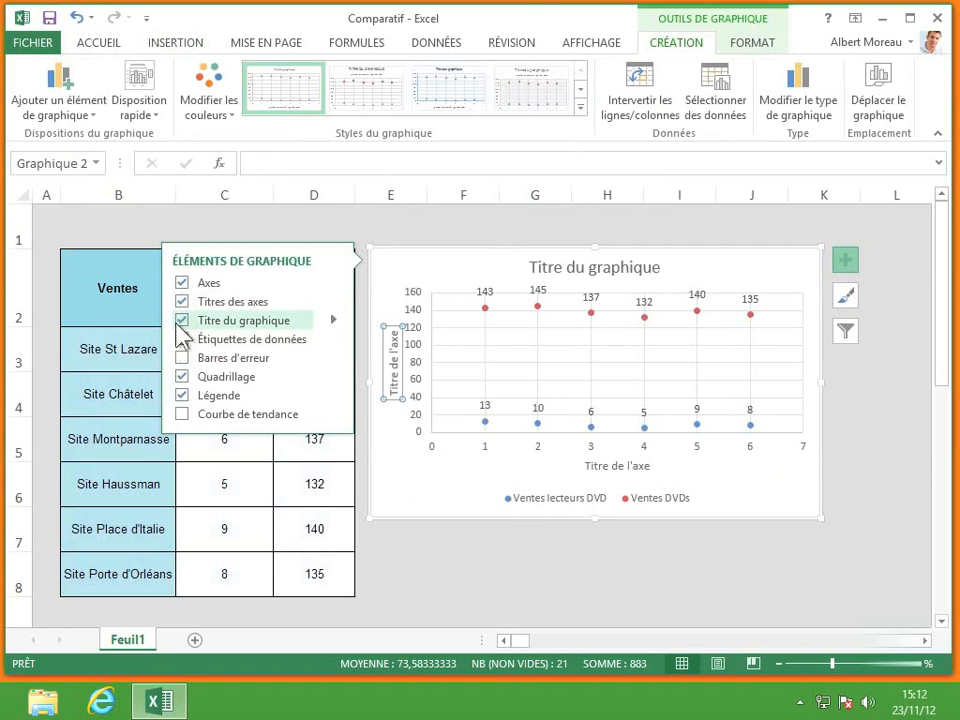
click(182, 321)
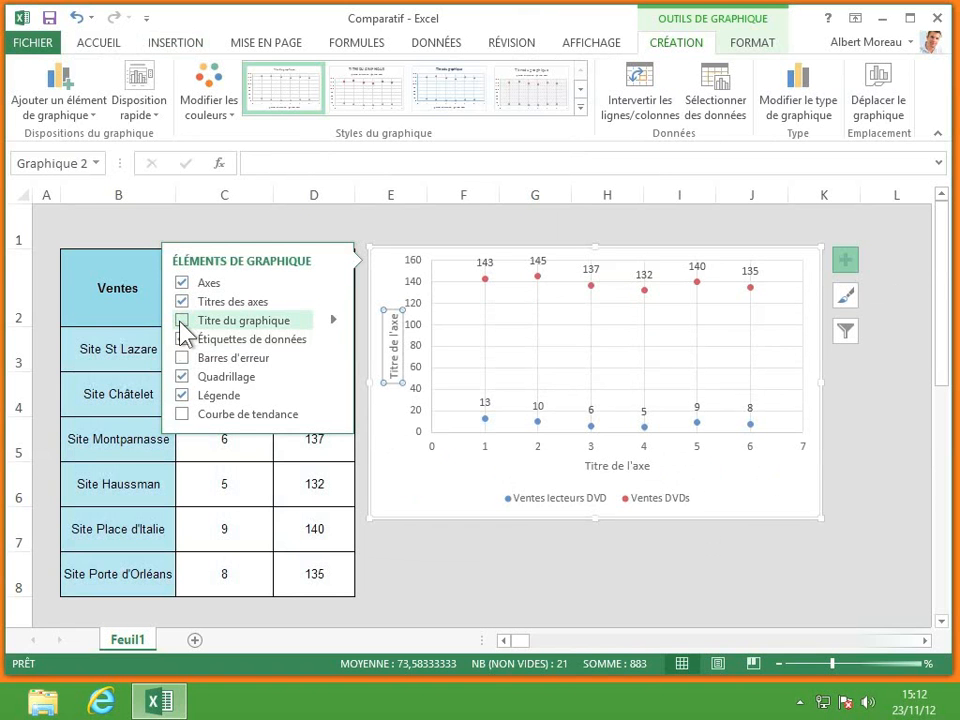
click(181, 396)
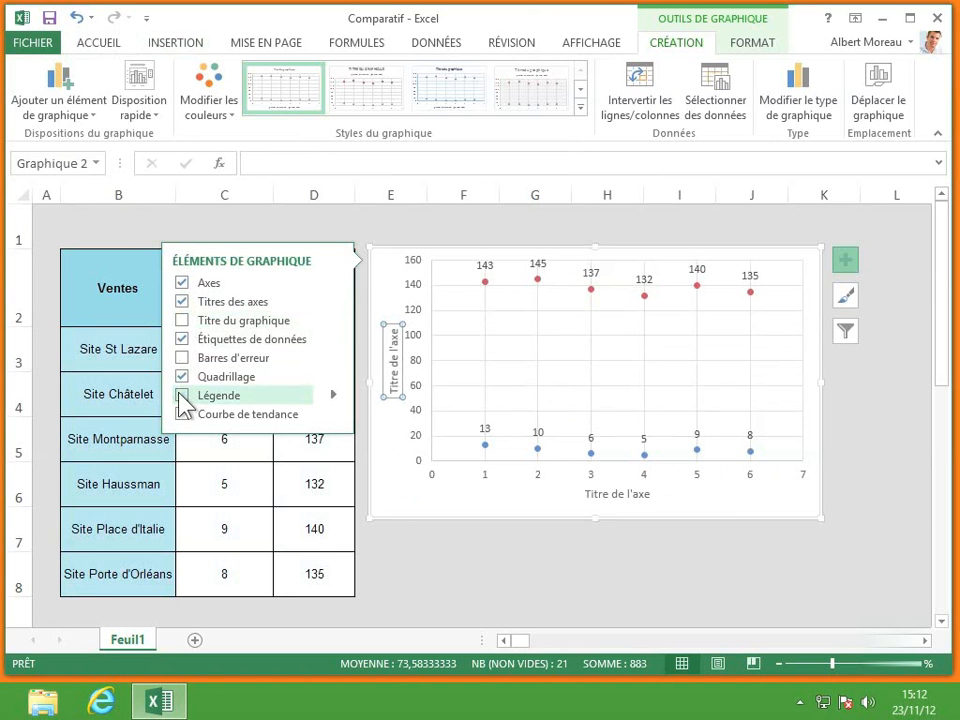
- Change the scatter chart's horizontal axis title to "Lecteurs DVD"
click(606, 491)
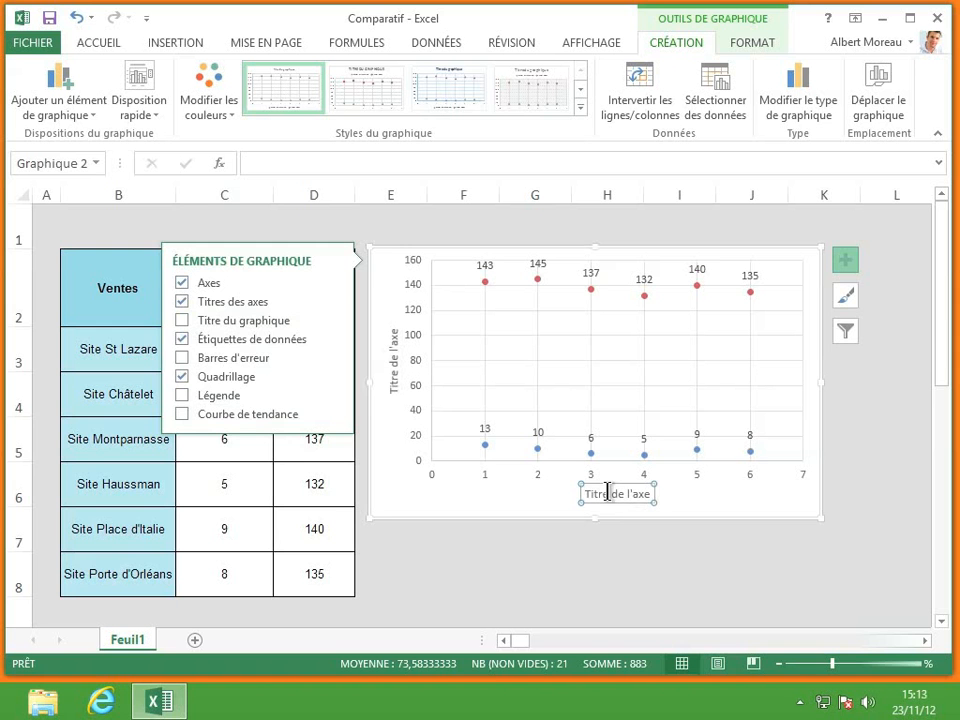
triple_click(614, 493)
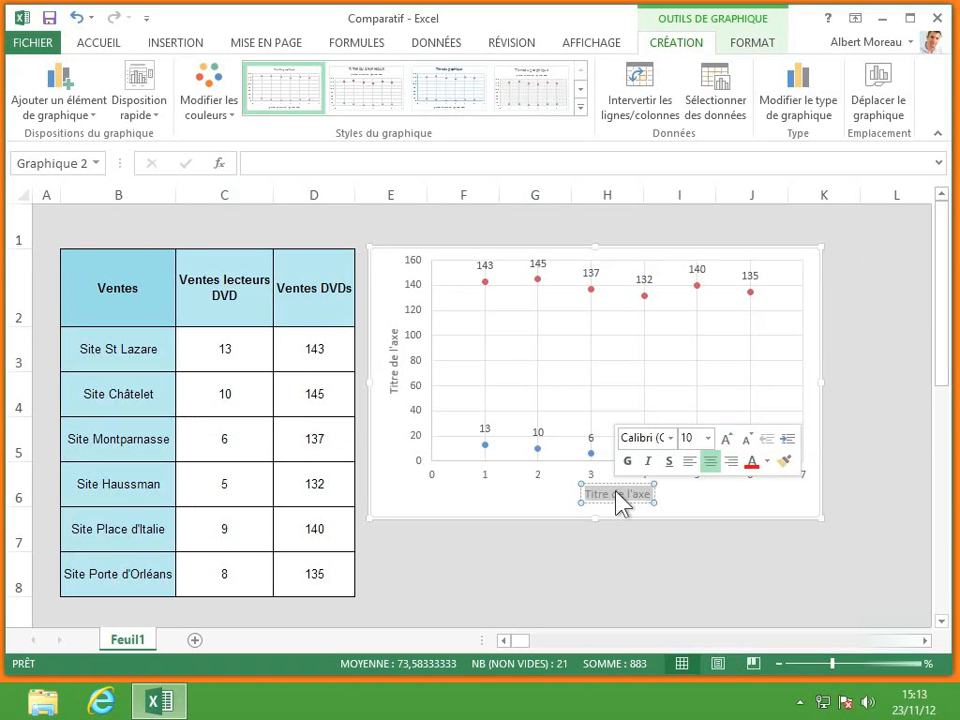
text(Lect)
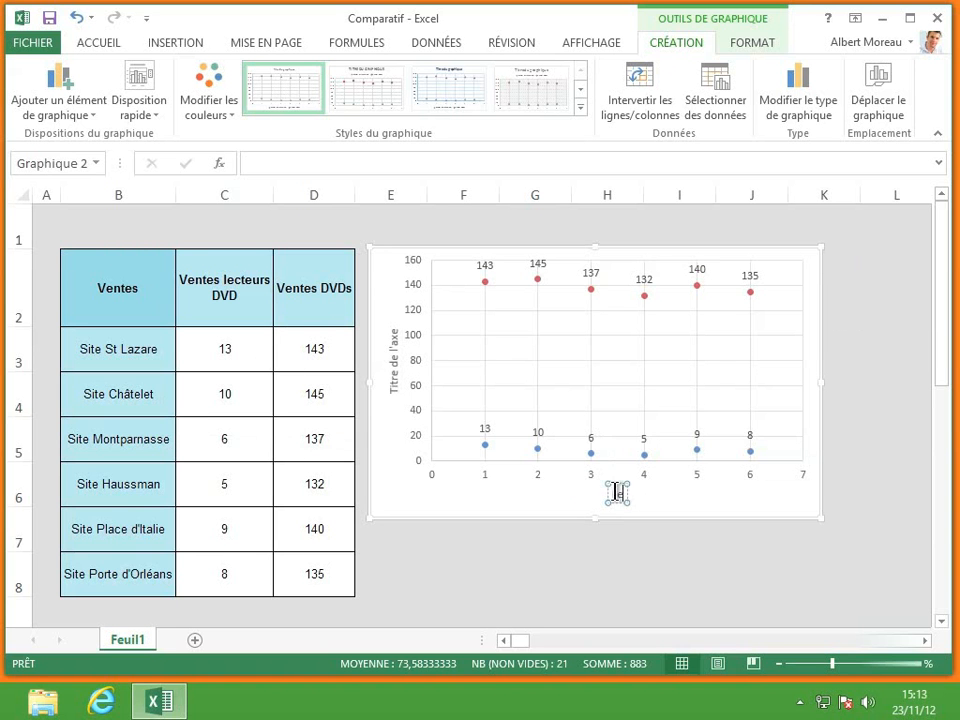
text(eurs DVD)
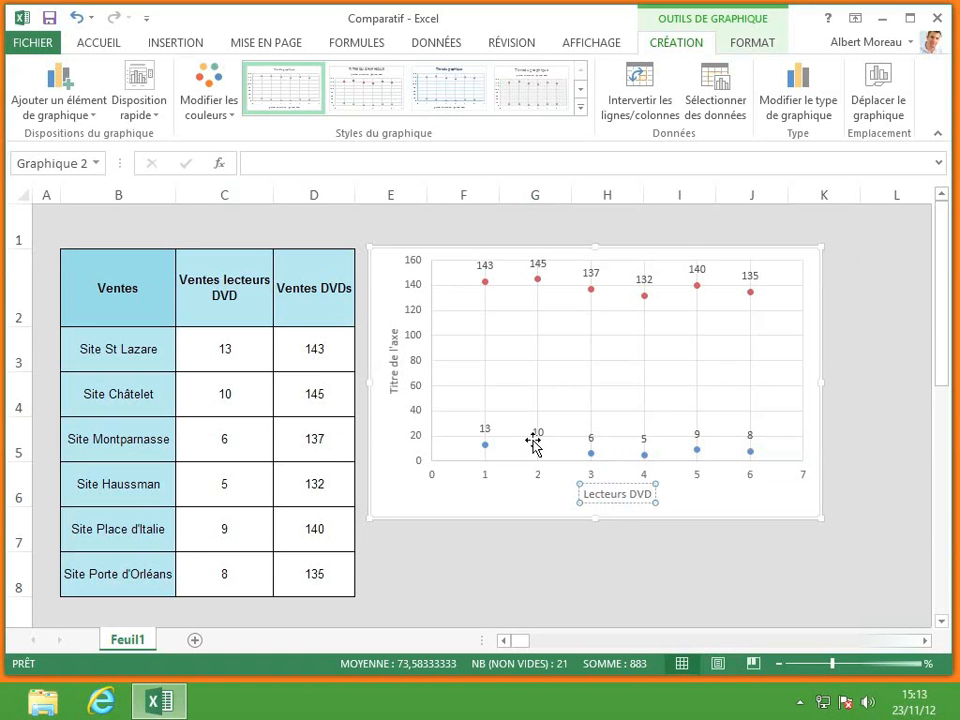
- Change the scatter chart's vertical axis title to "DVDs"
click(393, 378)
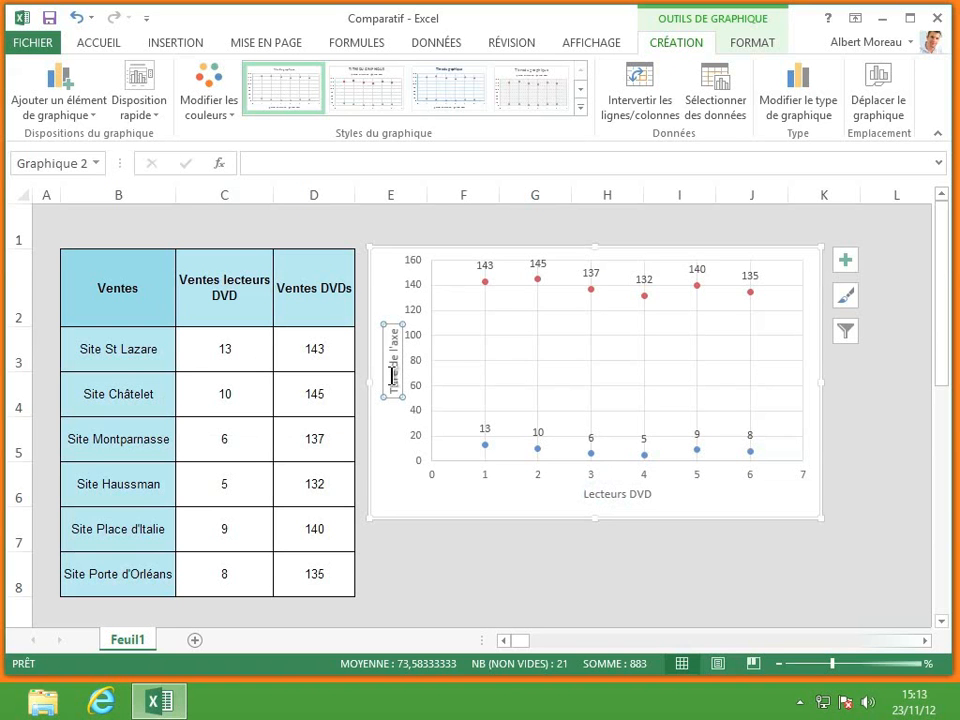
double_click(392, 378)
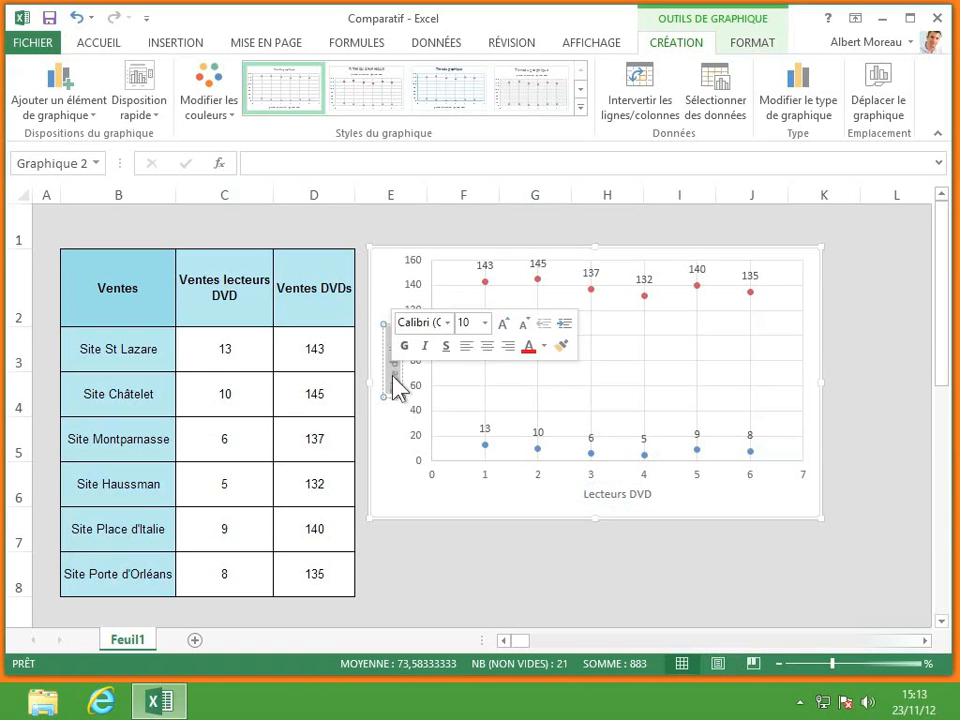
text(DVD)
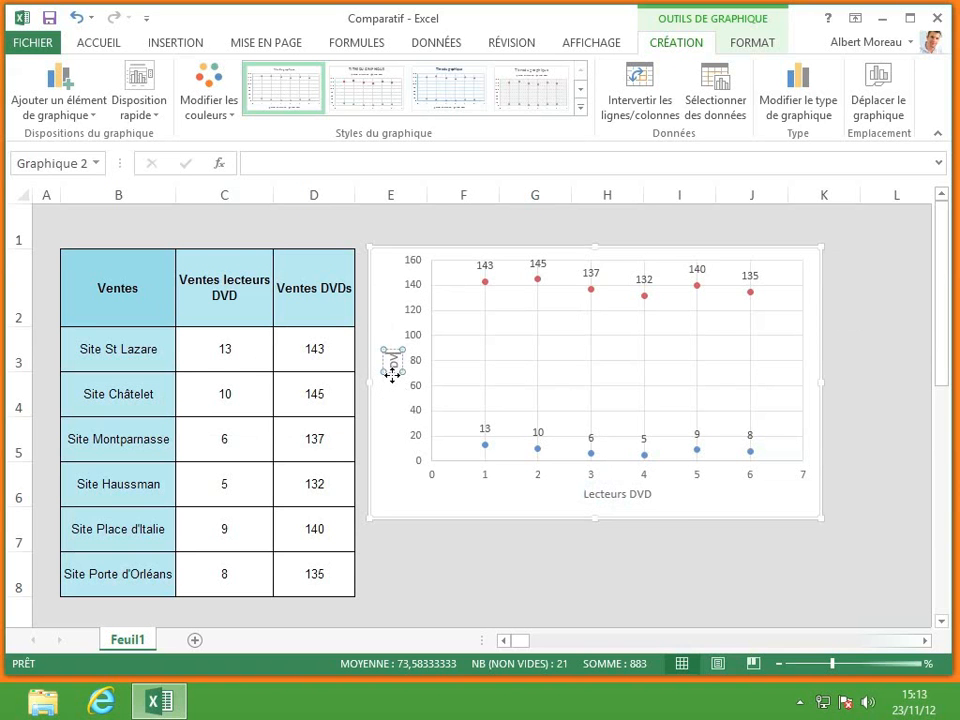
text(s)
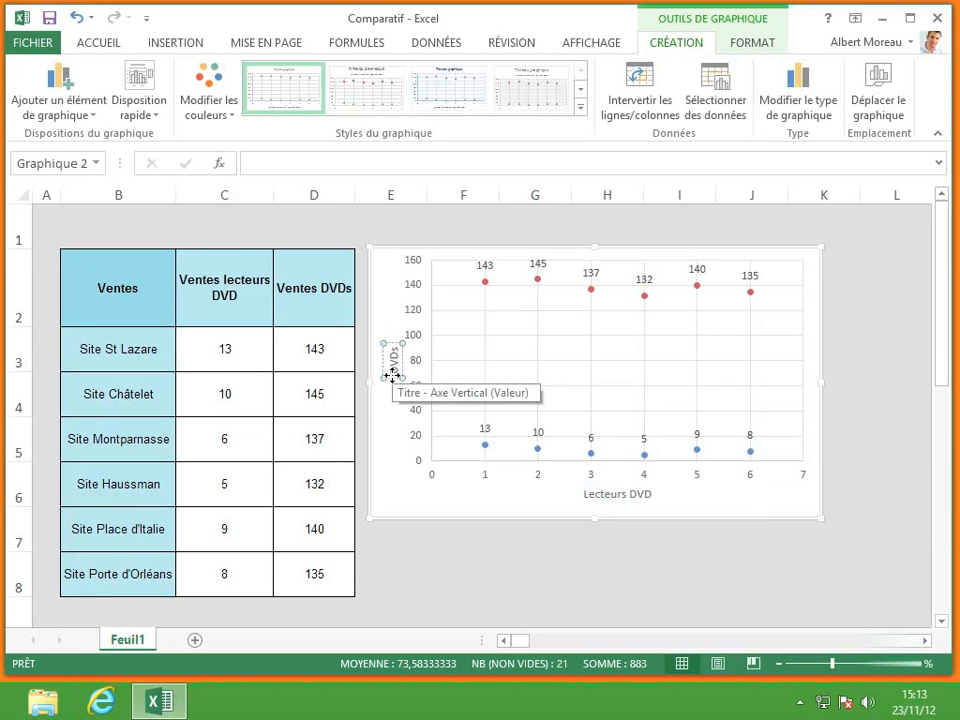
- Remove the Ventes lecteurs DVD and Ventes DVDs series from the scatter chart's data source
click(374, 306)
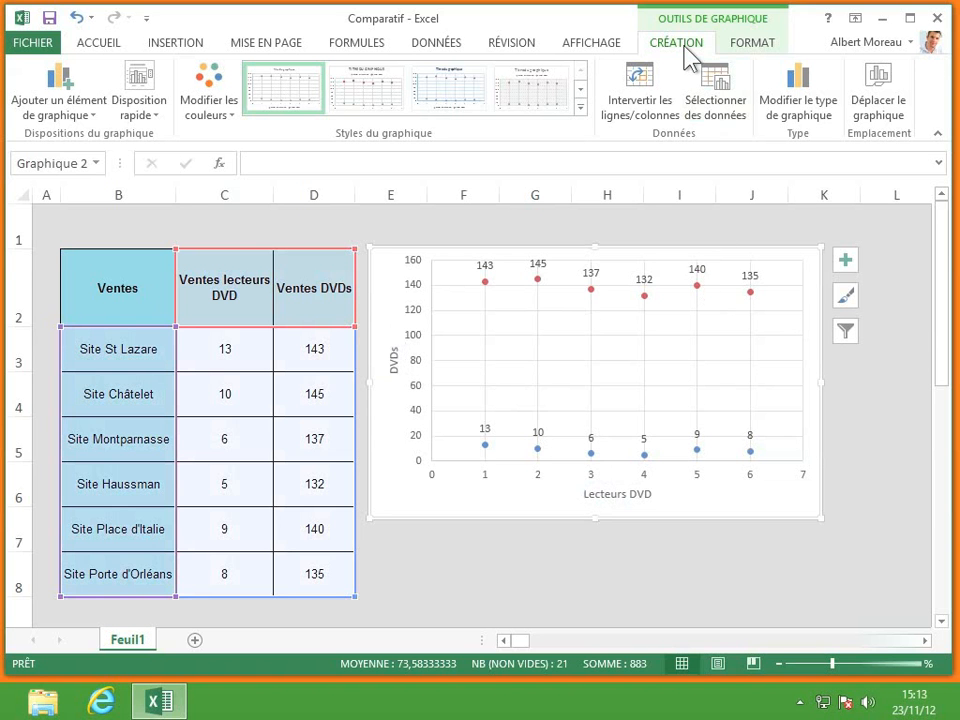
click(727, 100)
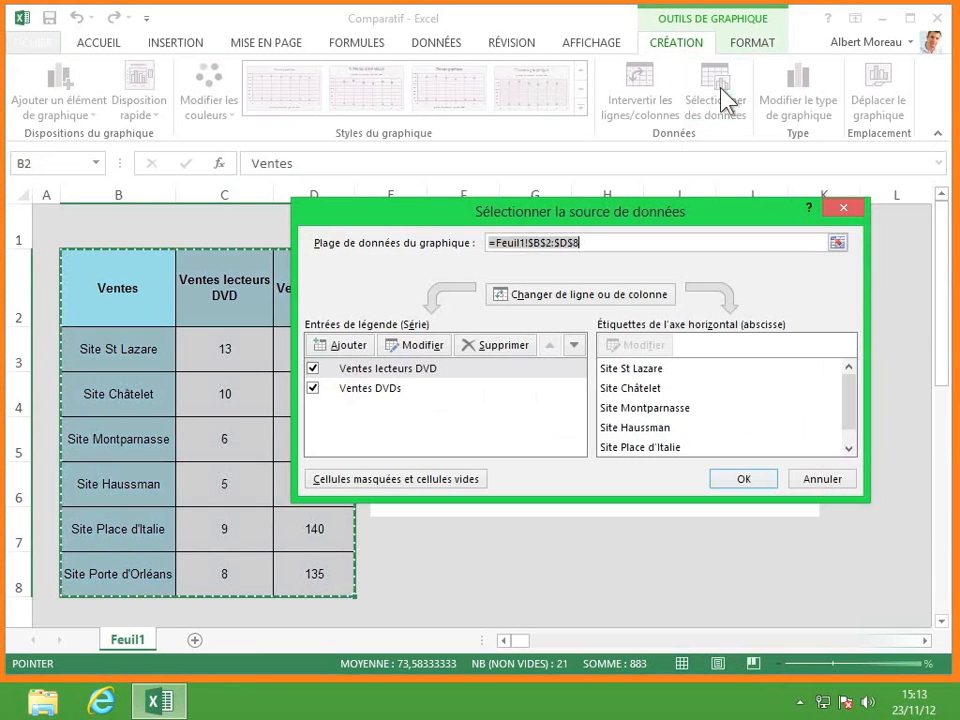
click(494, 348)
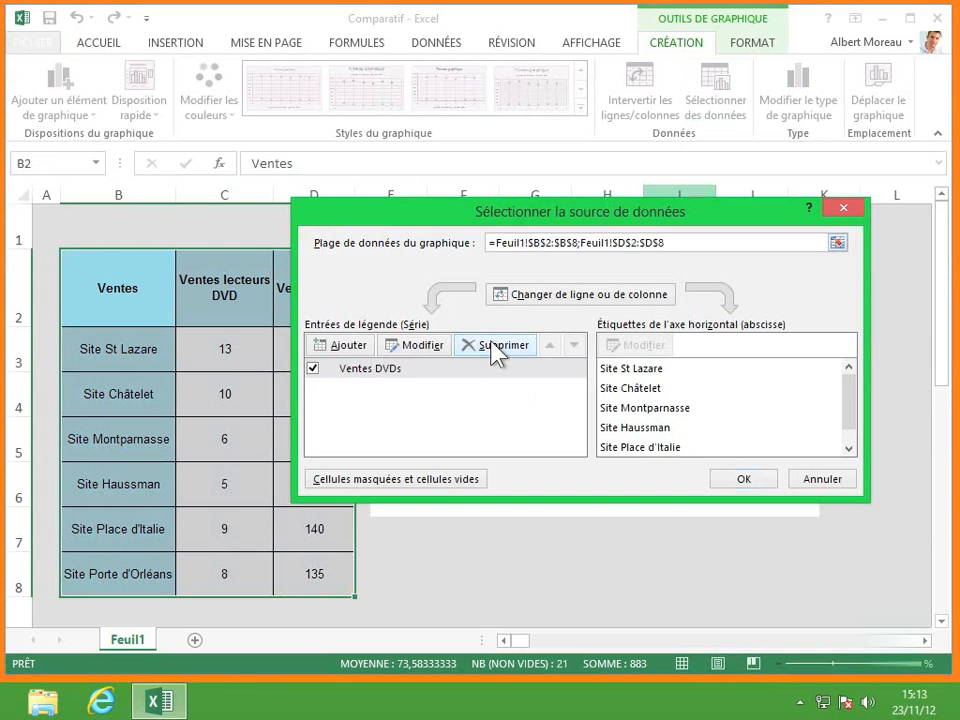
click(492, 344)
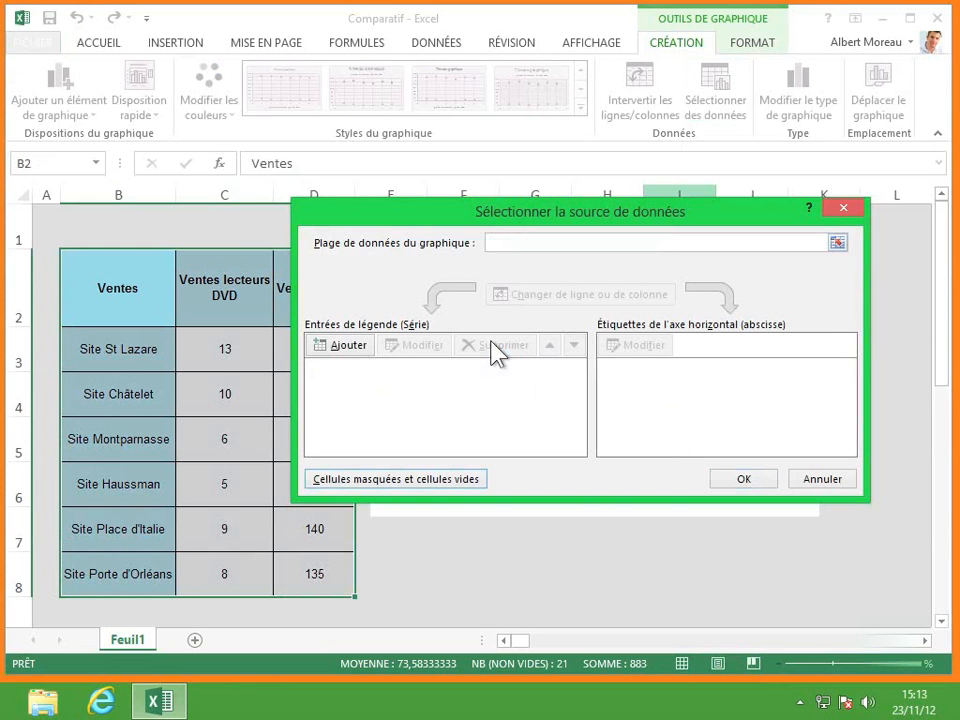
- Add a Site St Lazare series to the chart, with its name from B3, X value from C3 and Y value from D3
click(340, 346)
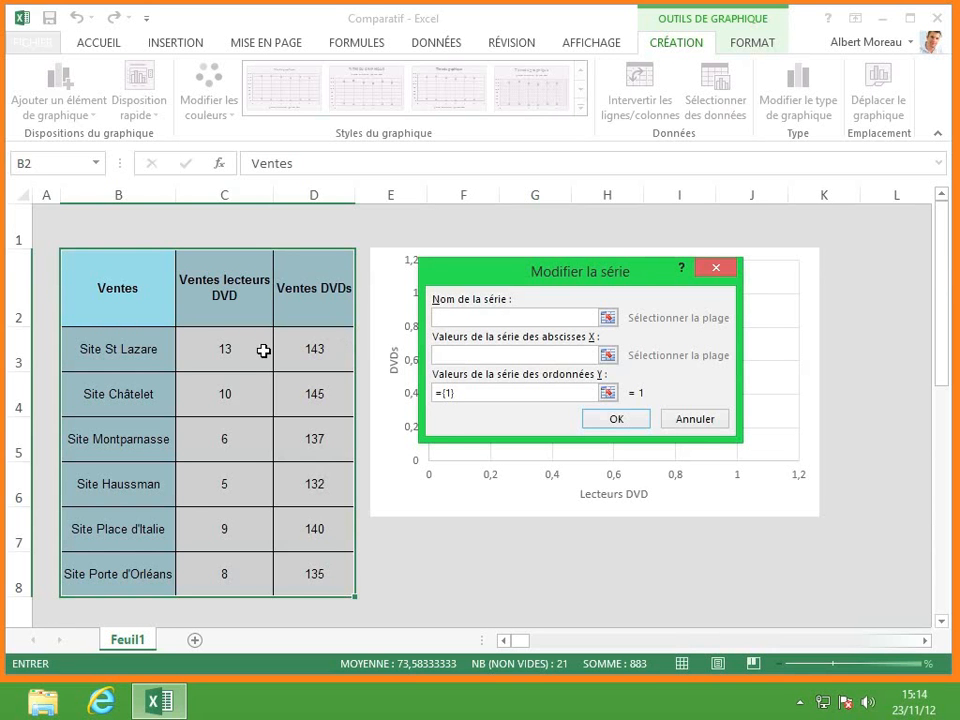
click(607, 318)
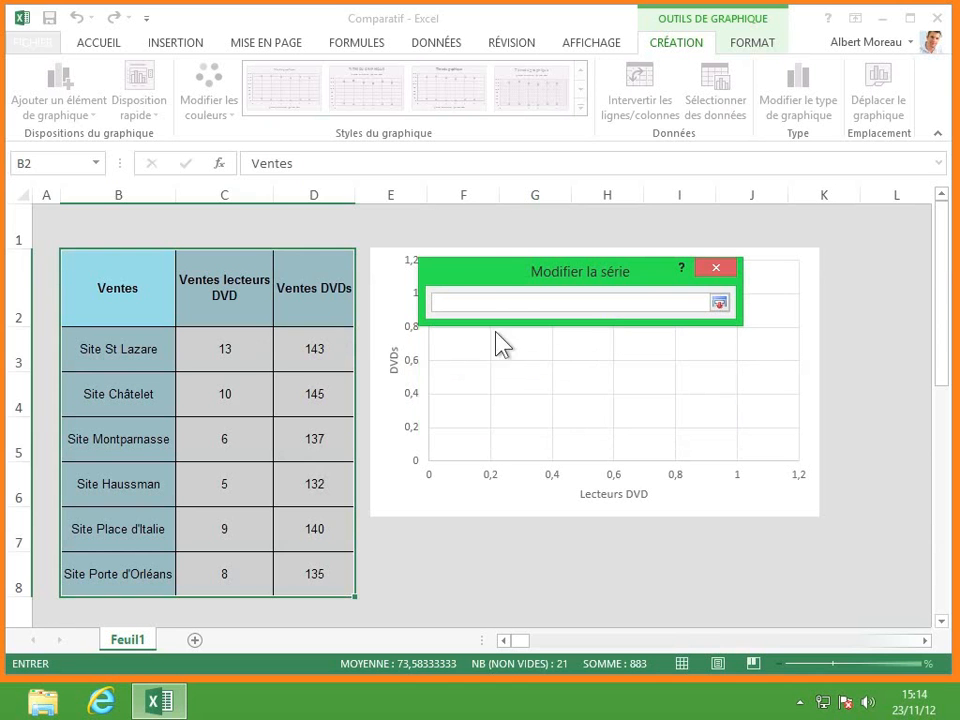
click(141, 349)
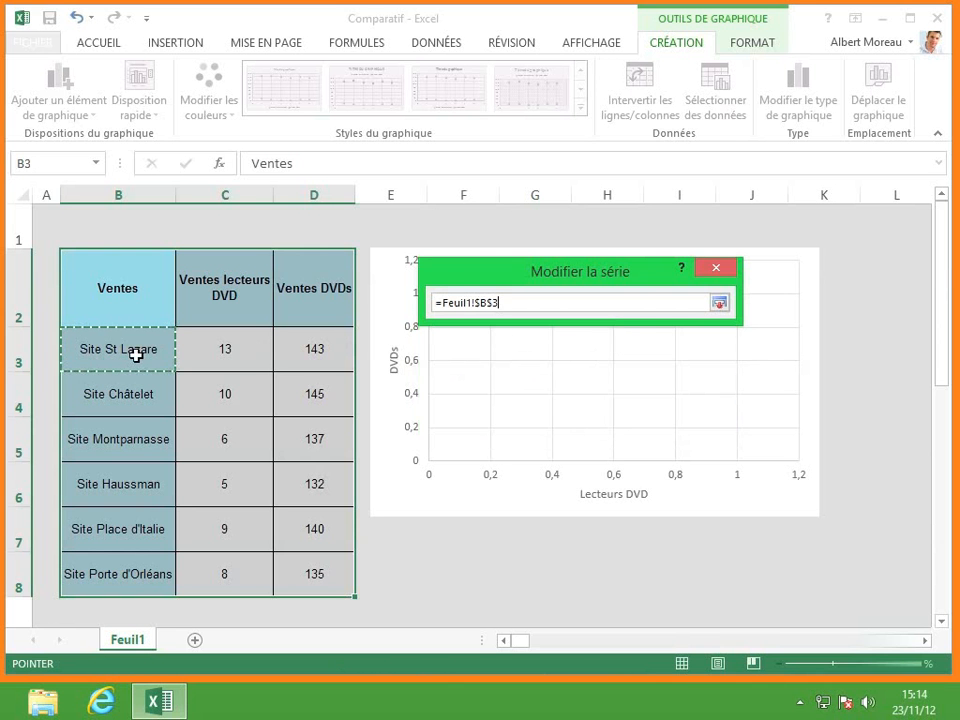
key(Return)
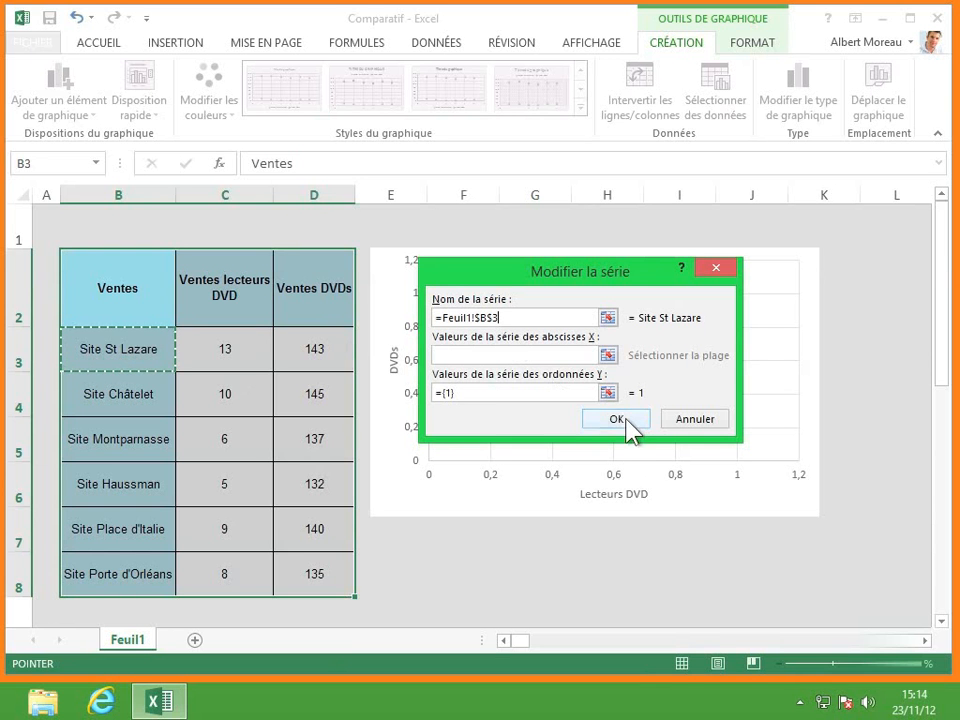
click(608, 355)
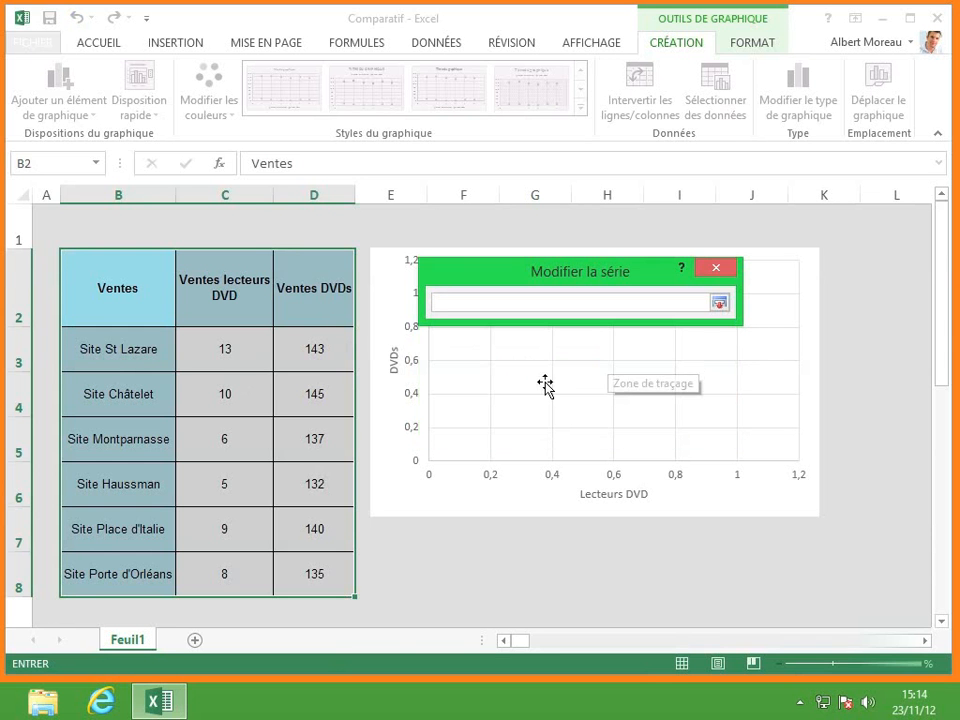
click(211, 344)
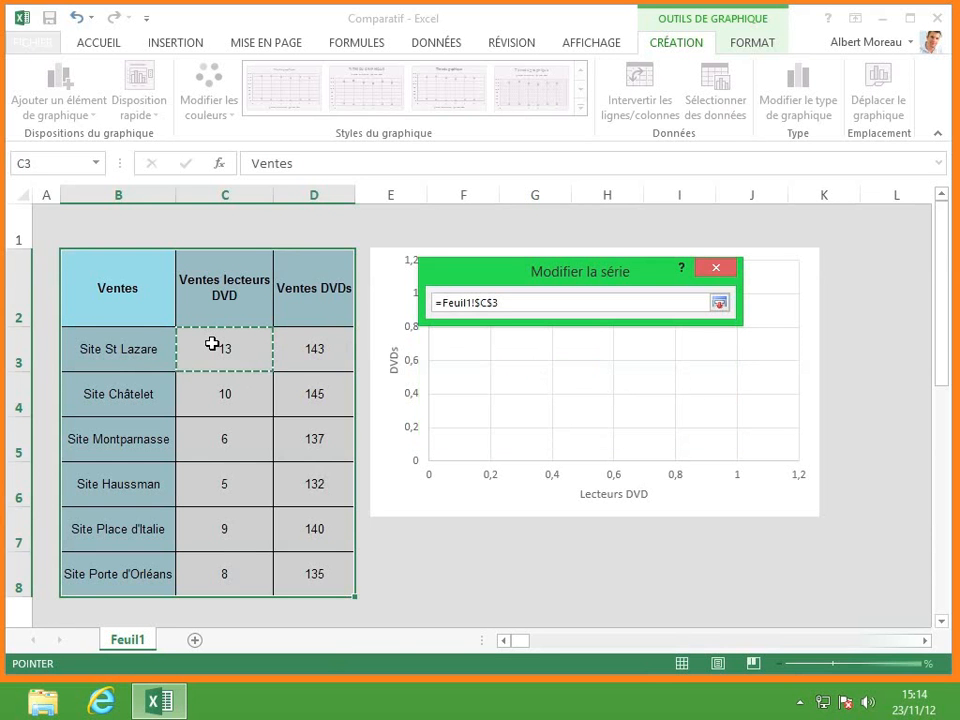
key(Return)
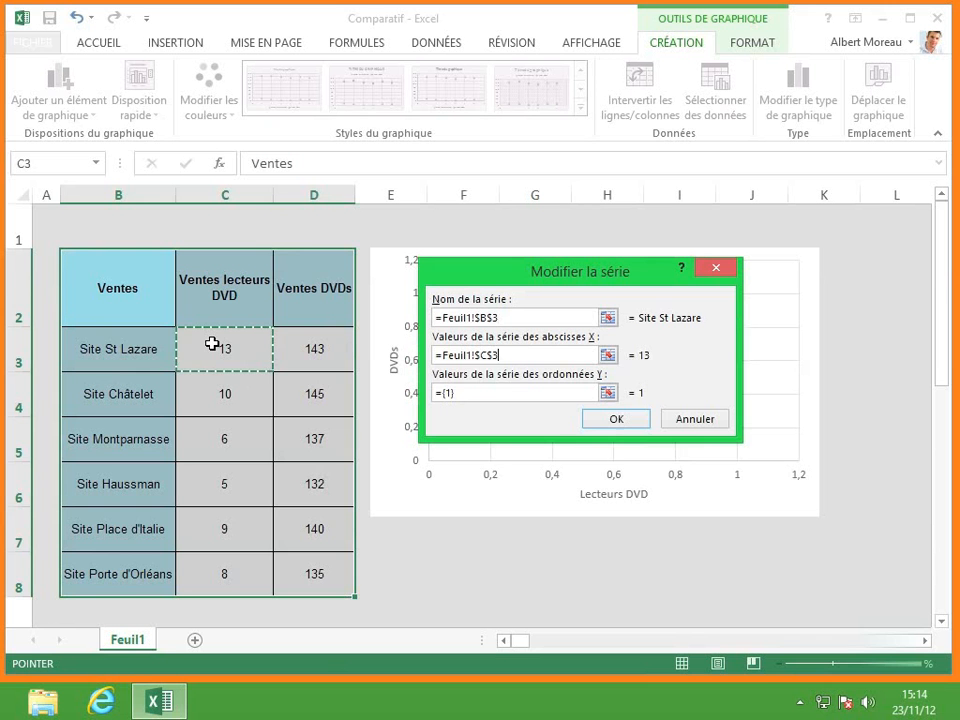
click(607, 392)
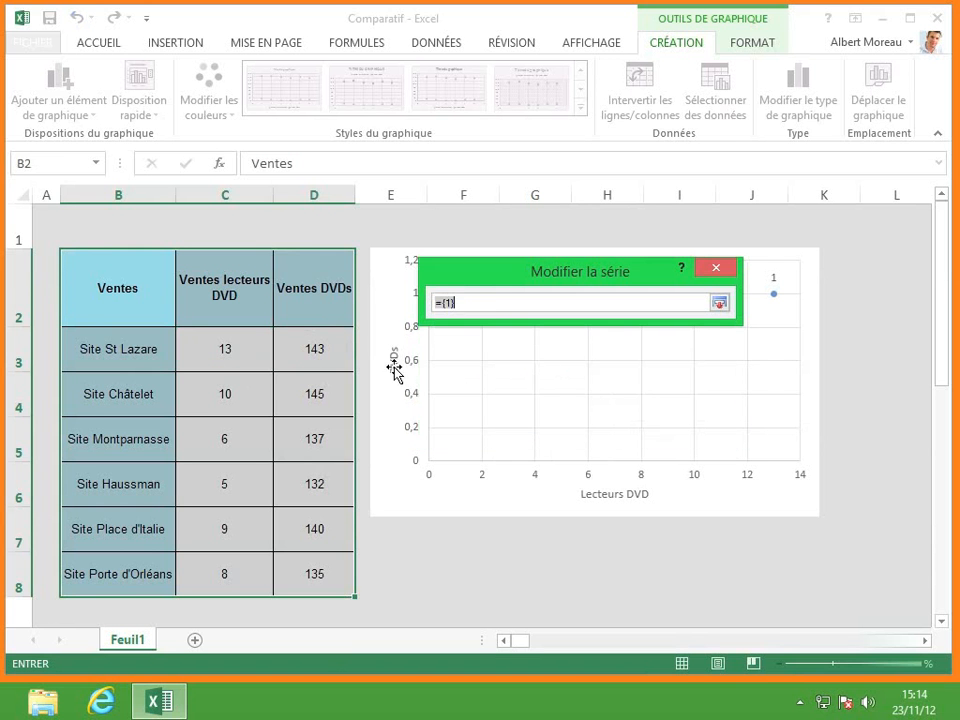
click(305, 345)
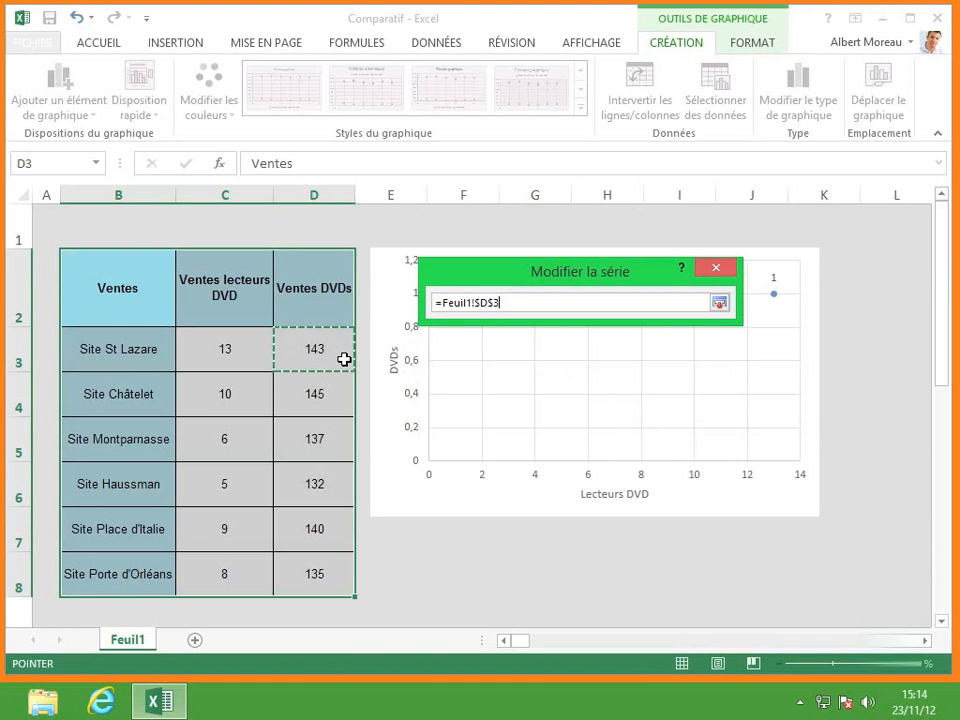
key(Return)
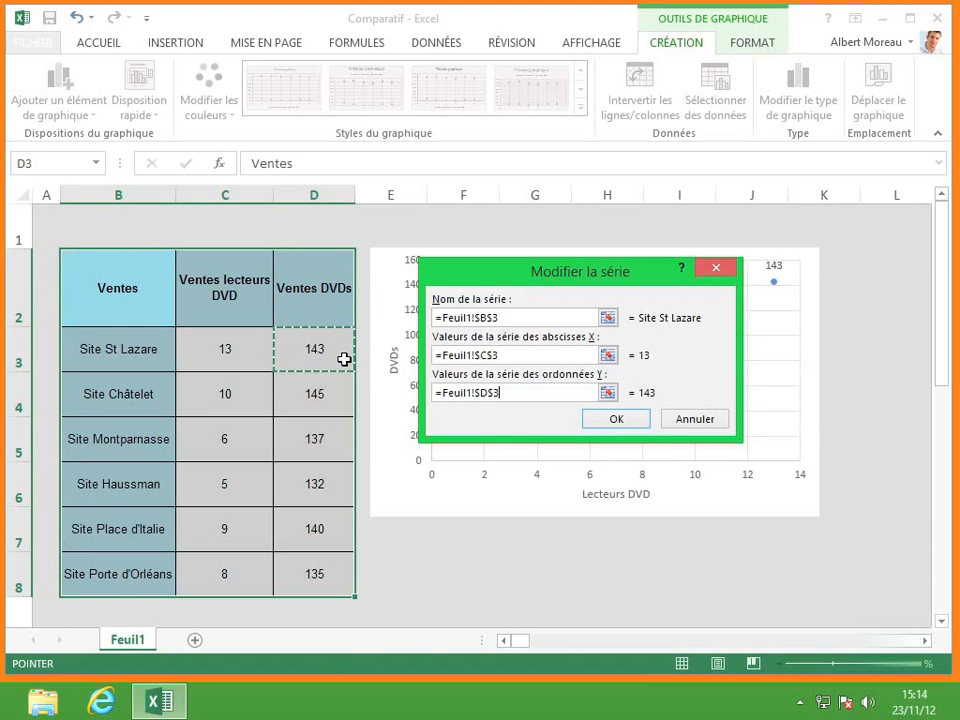
click(628, 420)
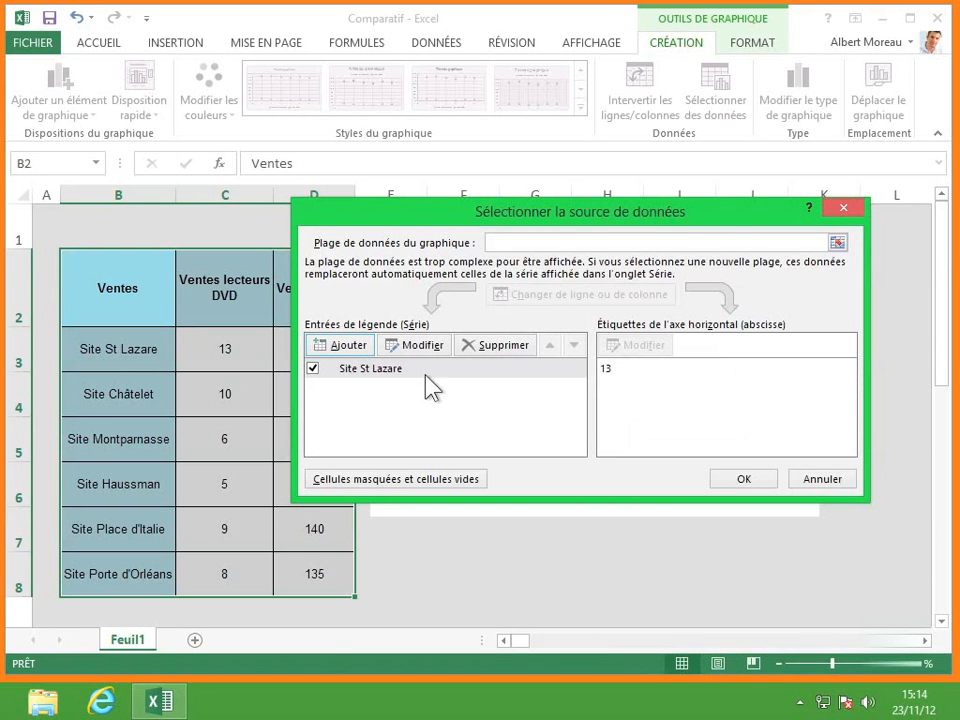
- Add a Site Châtelet series to the chart, with its name from B4, X value from C4 and Y value from D4
click(349, 346)
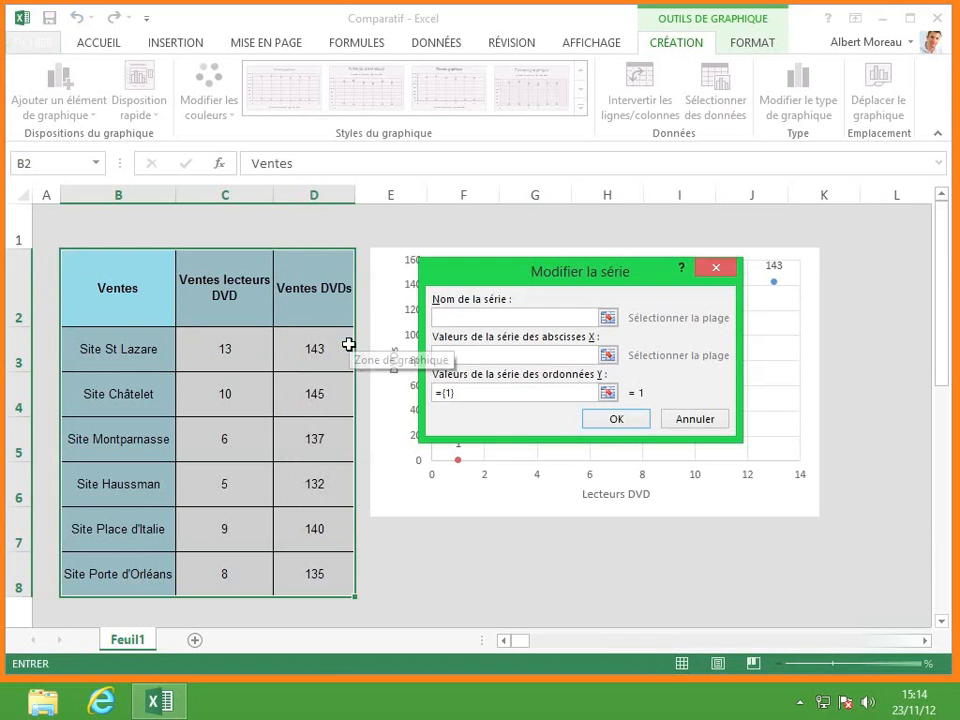
click(608, 317)
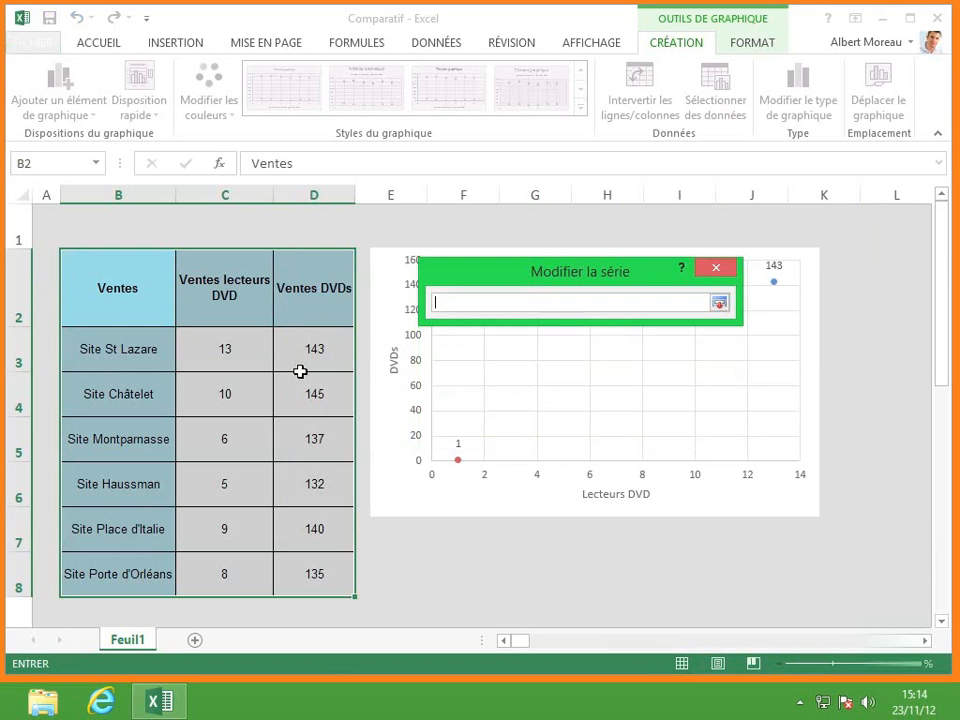
click(129, 403)
key(Return)
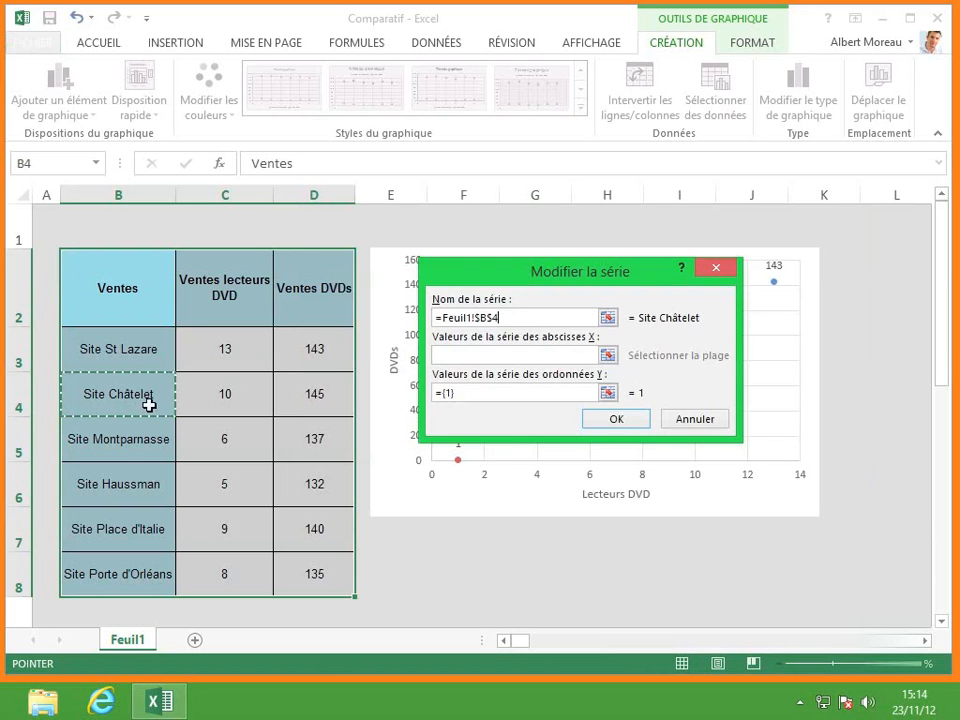
click(608, 355)
click(240, 396)
key(Return)
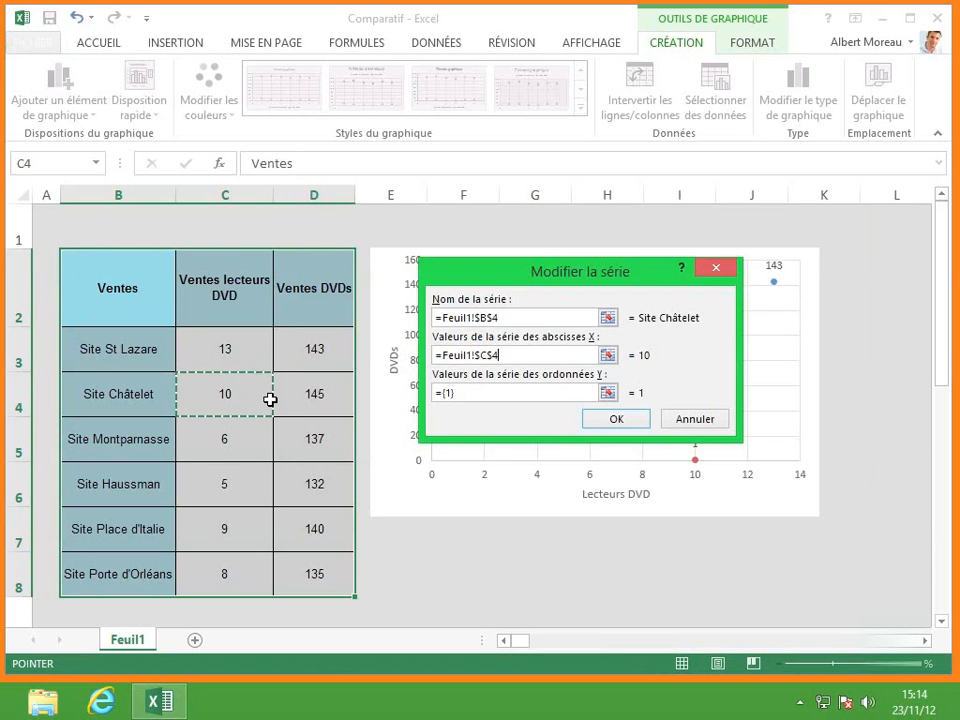
click(608, 392)
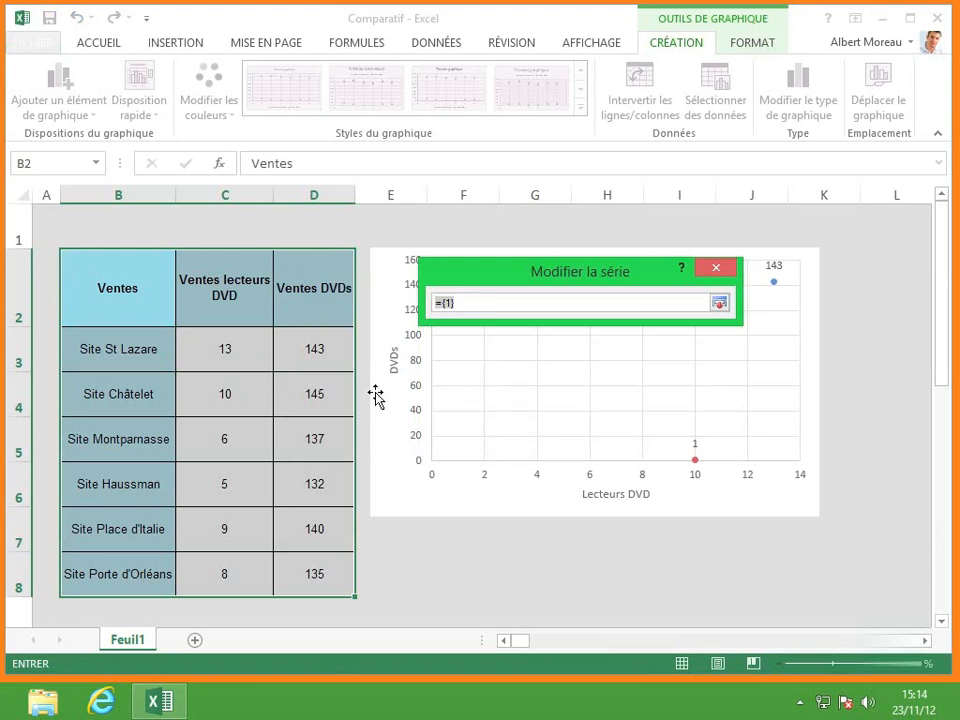
click(317, 396)
key(Return)
click(616, 419)
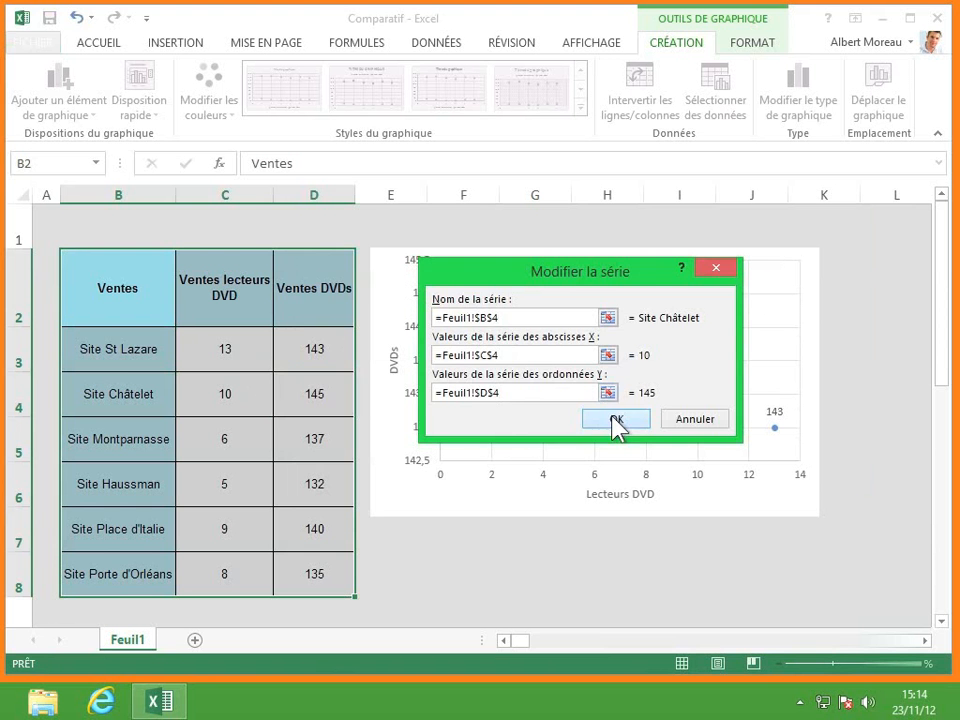
- Add a Site Montparnasse series to the chart, with its name from B5, X value from C5 and Y value from D5
click(347, 343)
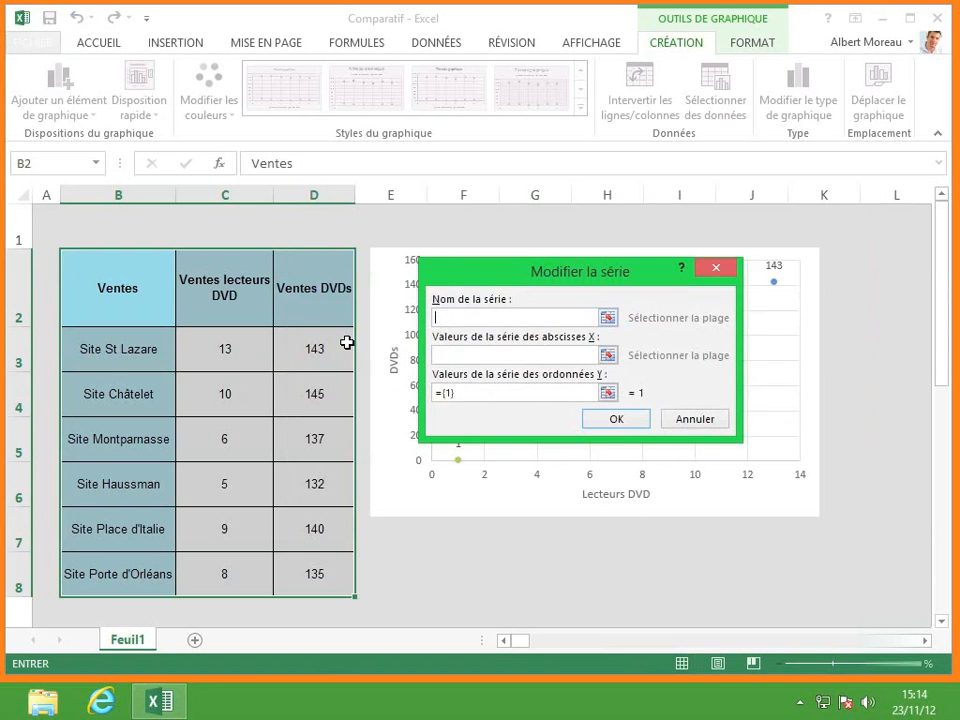
click(606, 316)
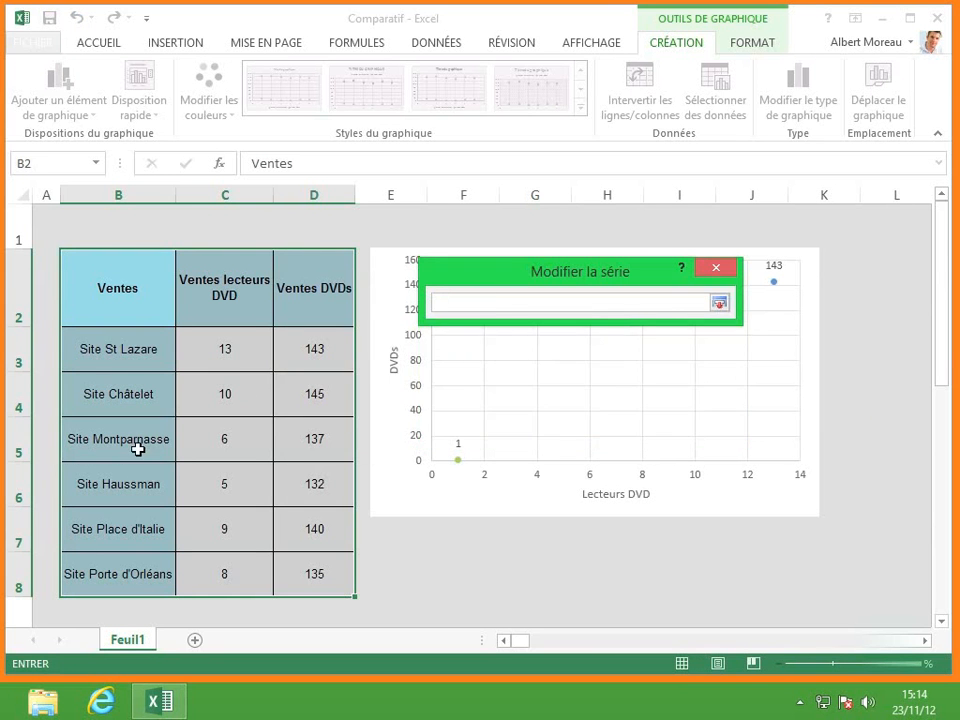
click(135, 441)
key(Return)
click(607, 355)
click(230, 441)
key(Return)
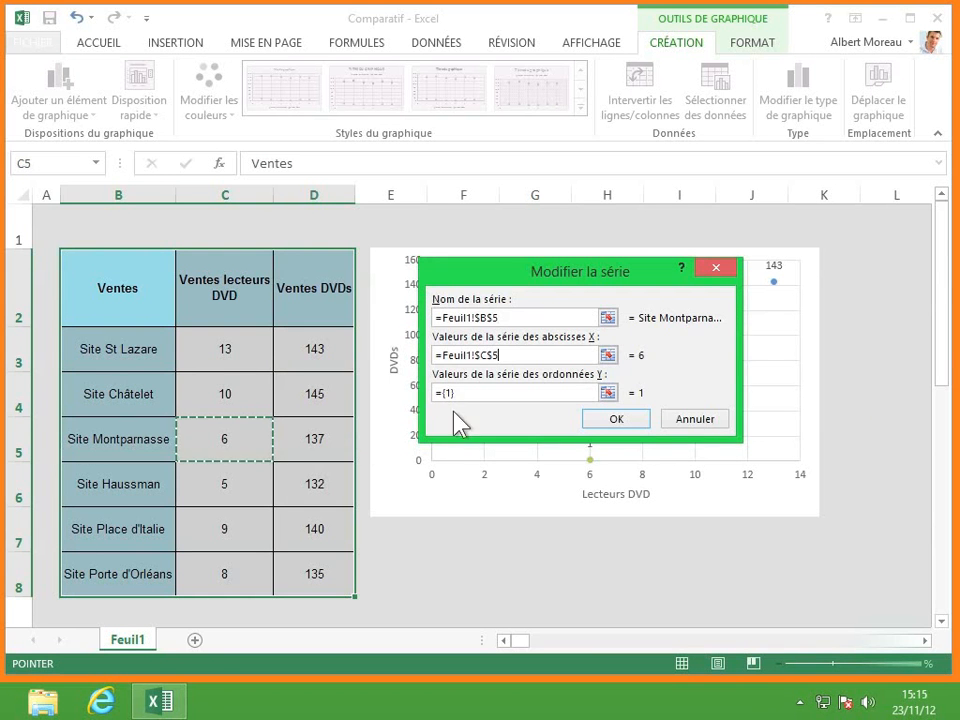
click(605, 393)
click(316, 446)
key(Return)
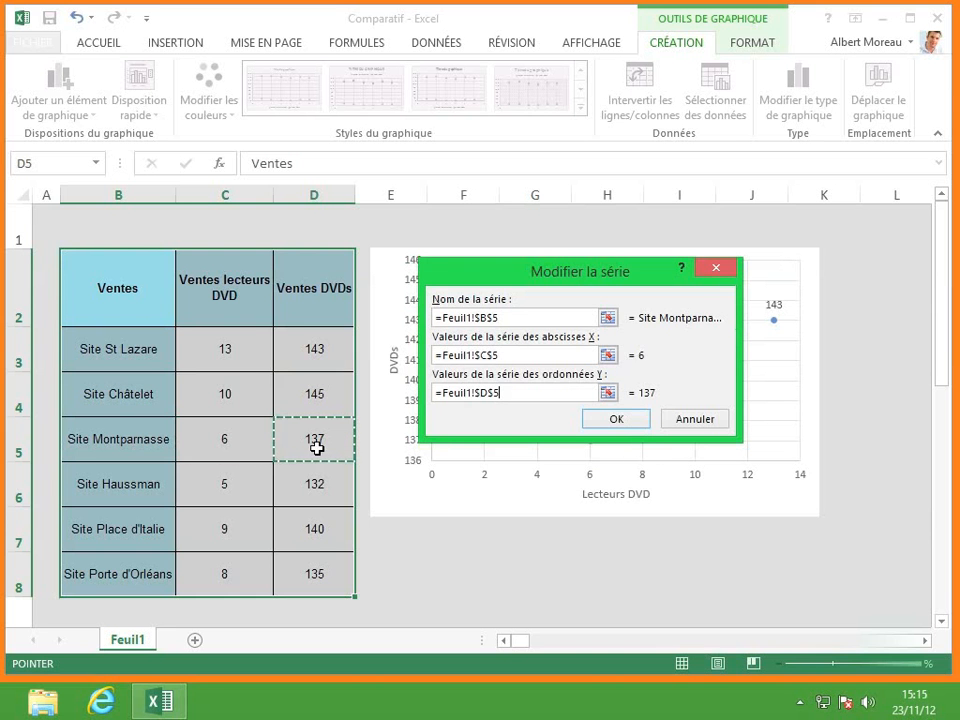
click(616, 420)
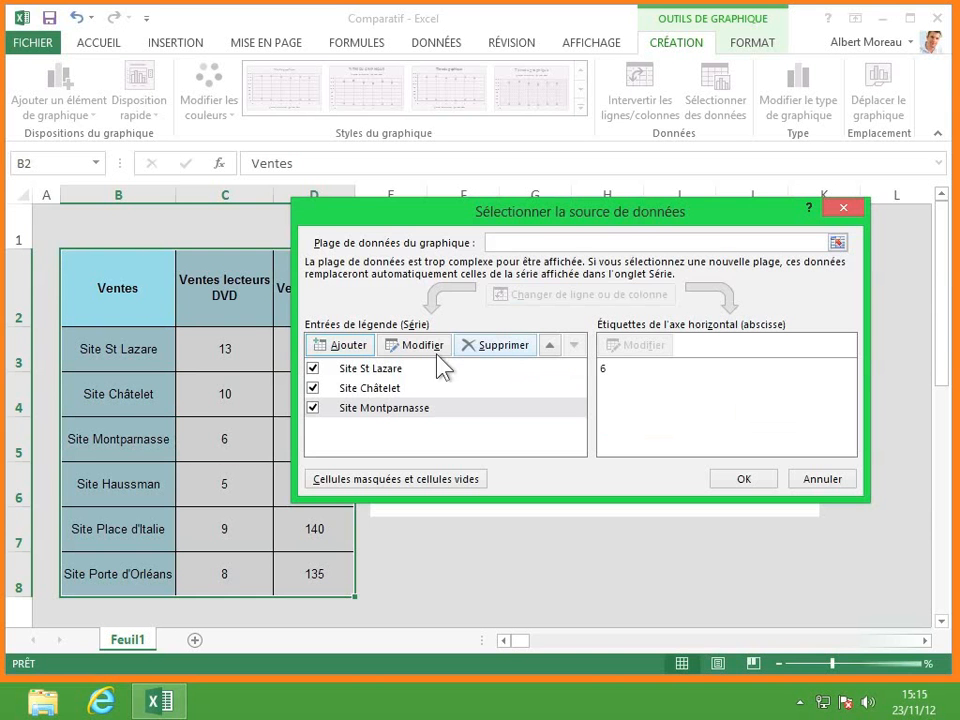
- Add a Site Haussman series with name from B6, X value from C6 and Y value from D6, and apply the chart's data source changes
click(328, 346)
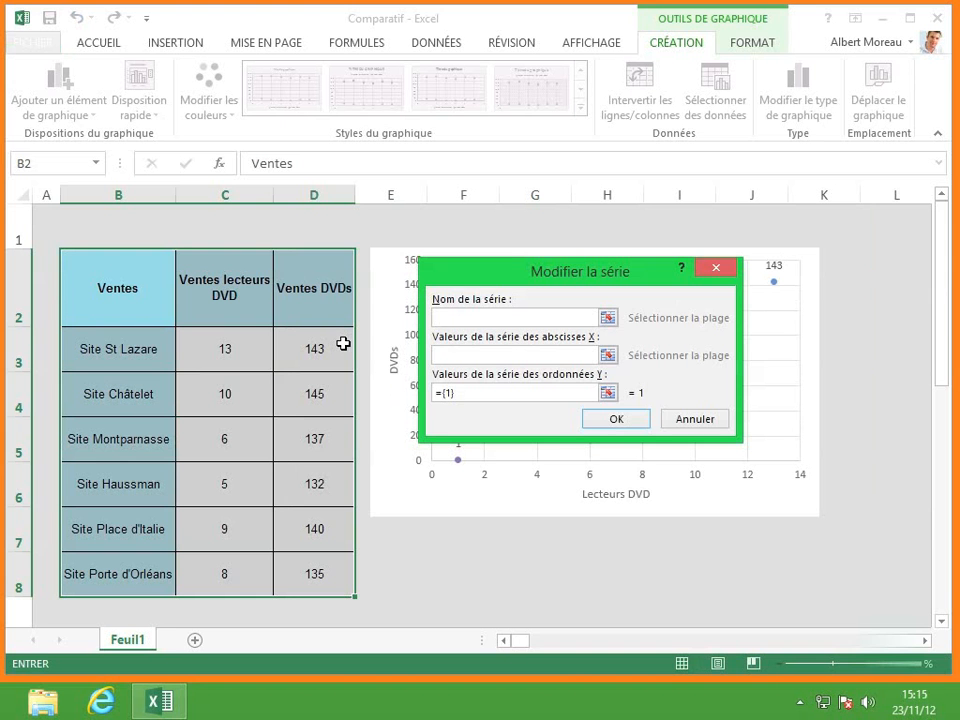
click(607, 317)
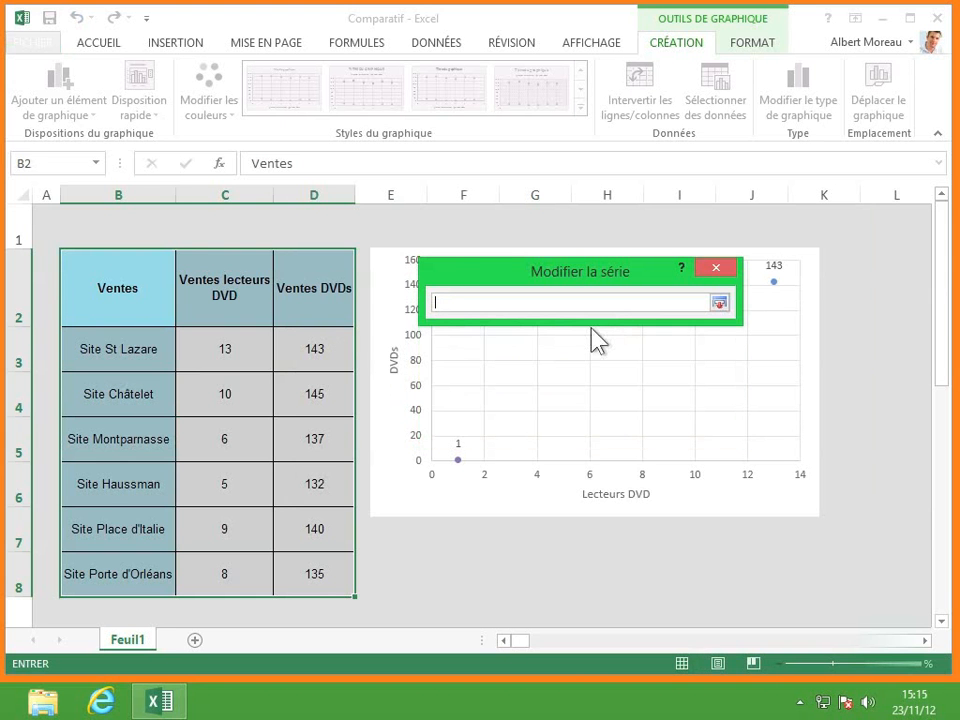
click(118, 486)
key(Return)
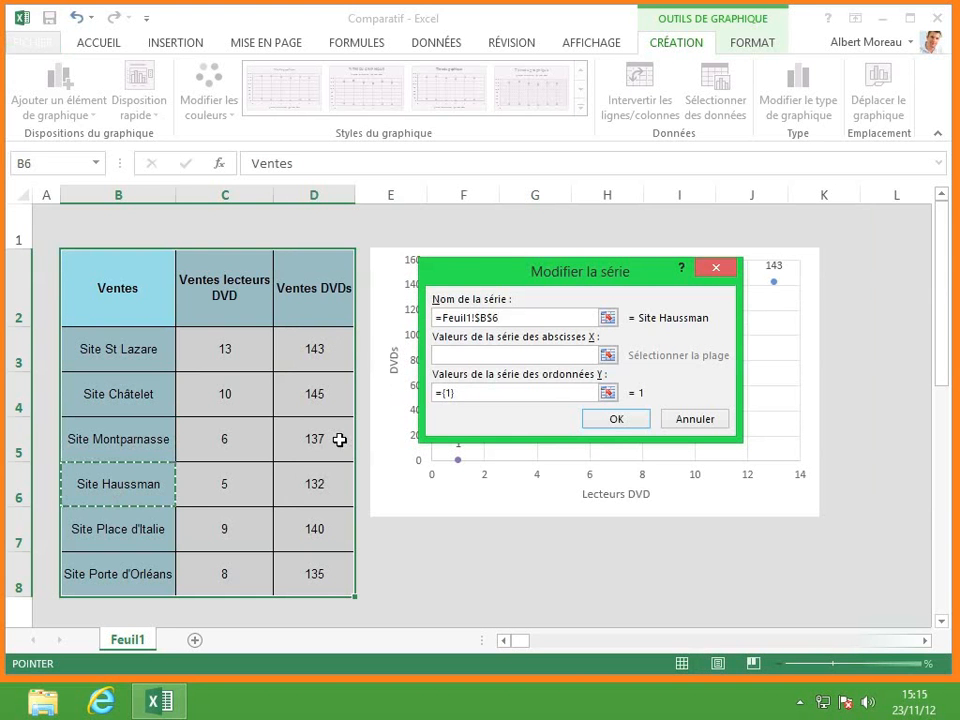
click(607, 355)
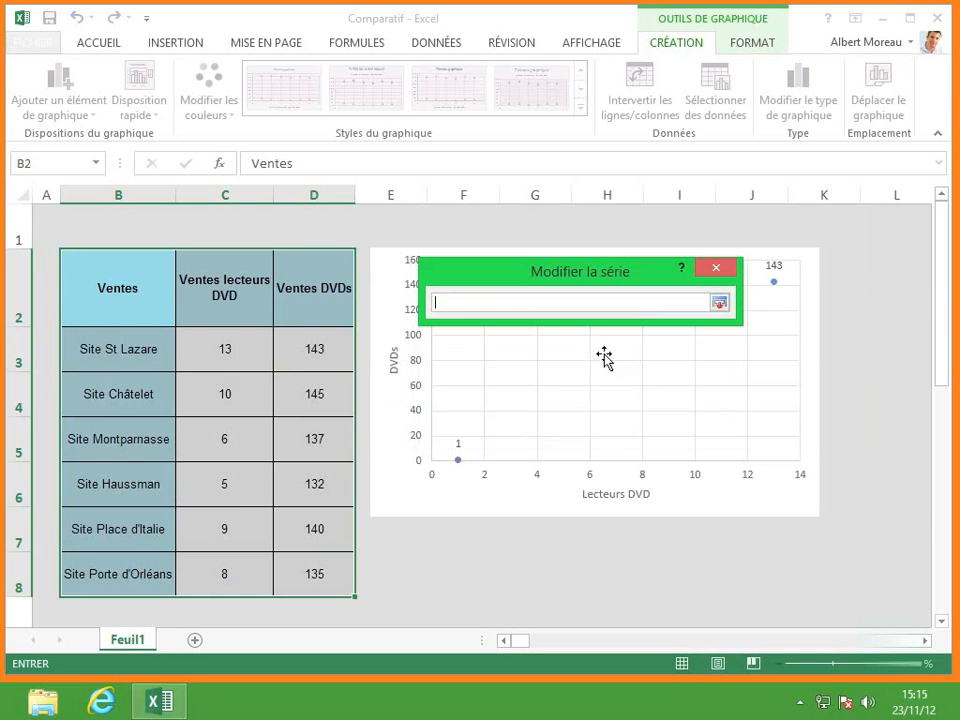
click(238, 489)
key(Return)
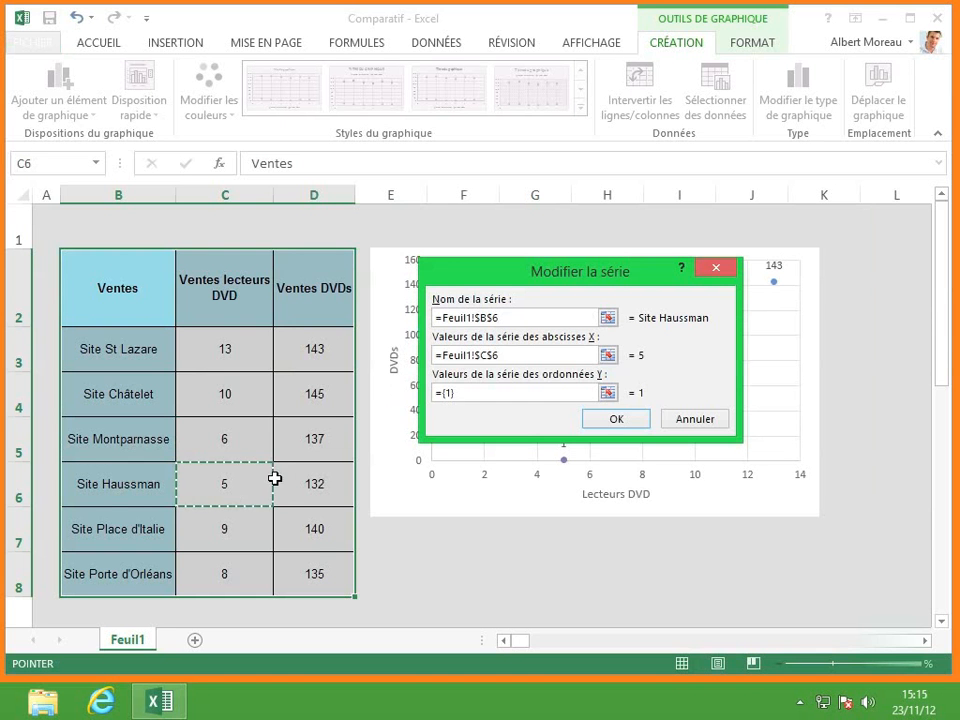
click(608, 394)
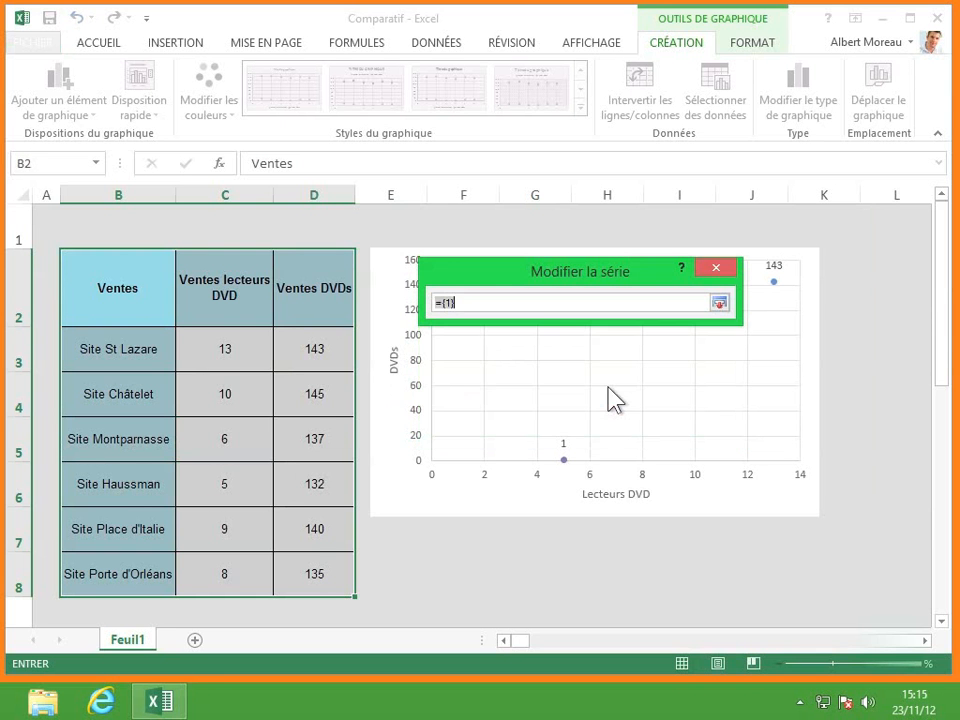
click(332, 483)
key(Return)
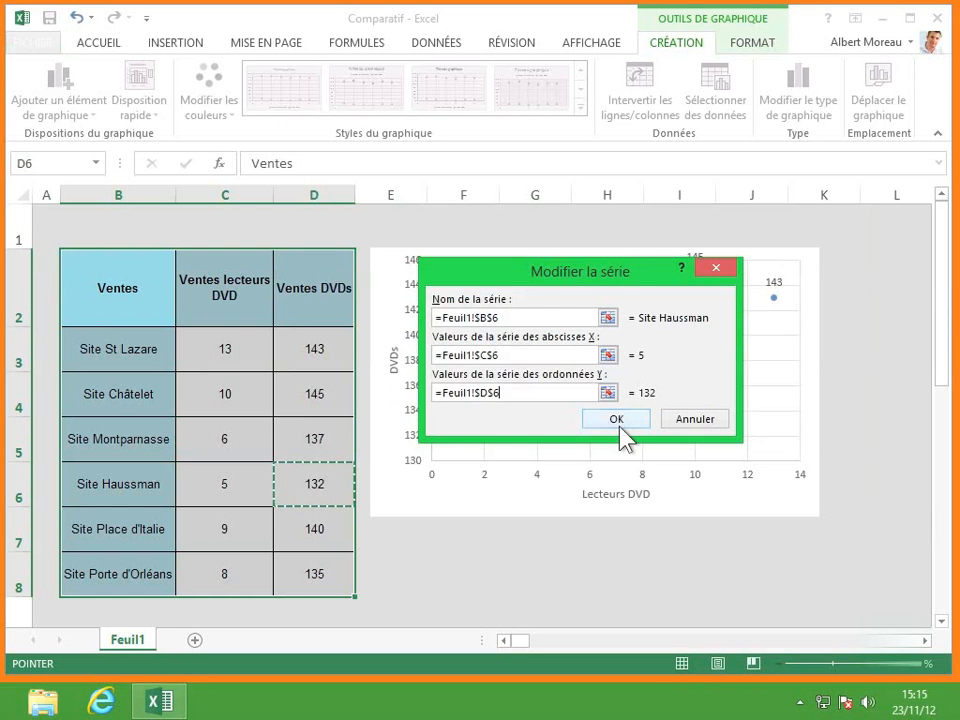
click(616, 419)
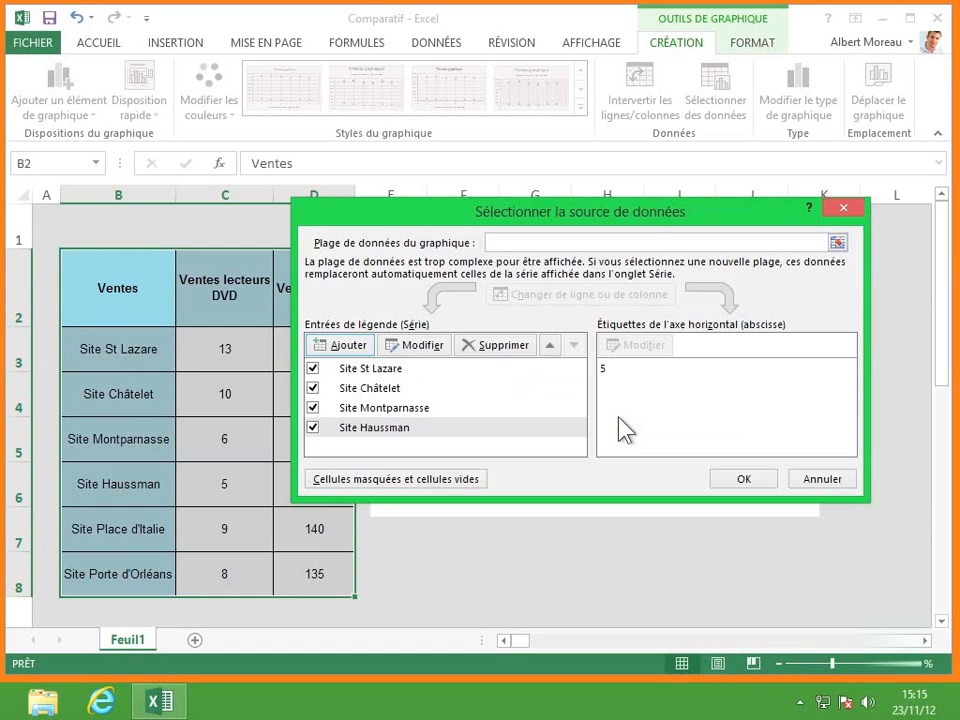
click(743, 480)
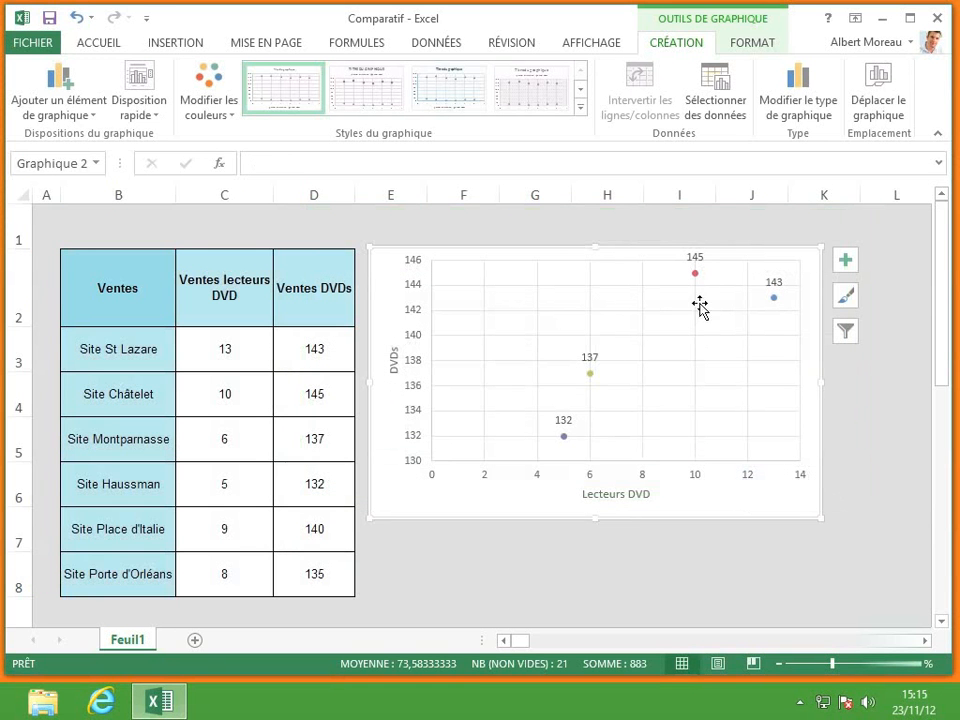
- Make the Site Montparnasse point's data label show the series name instead of the Y value
click(591, 360)
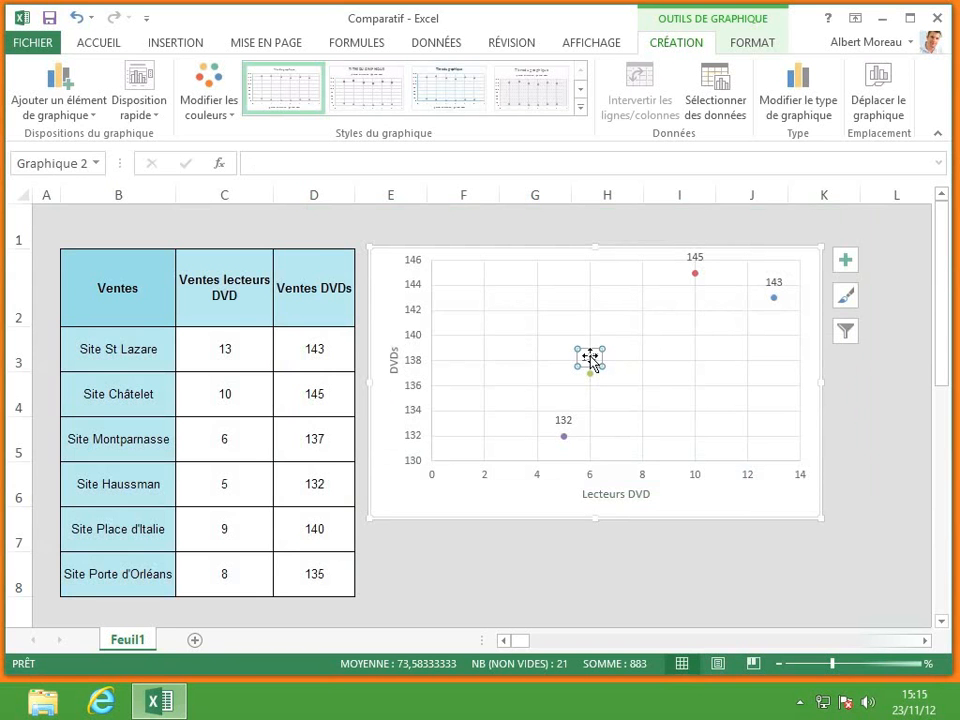
double_click(591, 360)
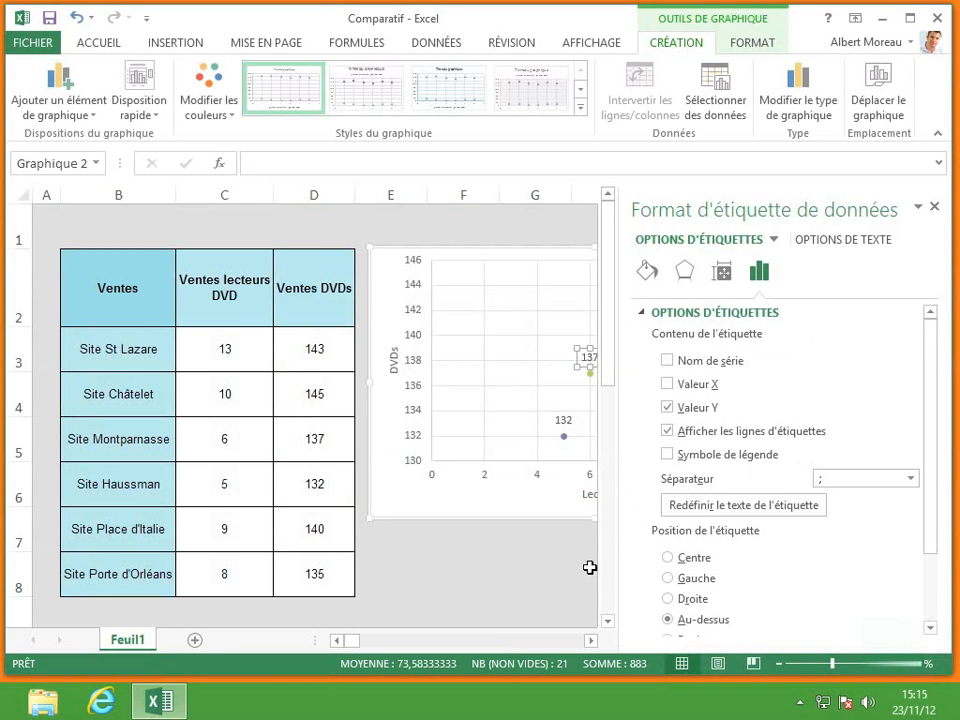
click(591, 640)
click(591, 640)
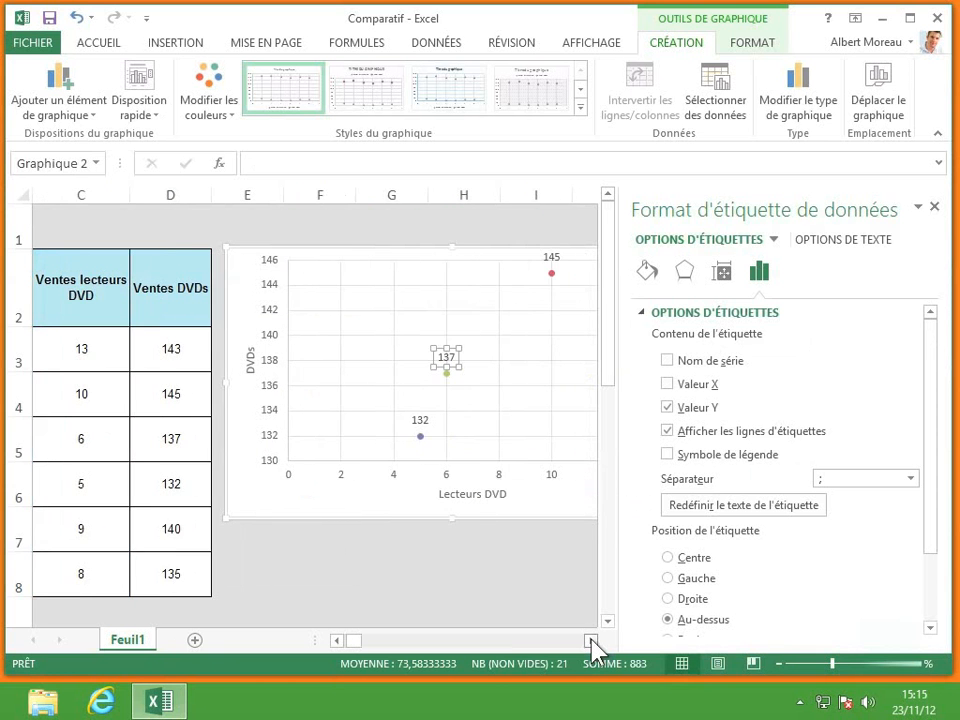
click(591, 640)
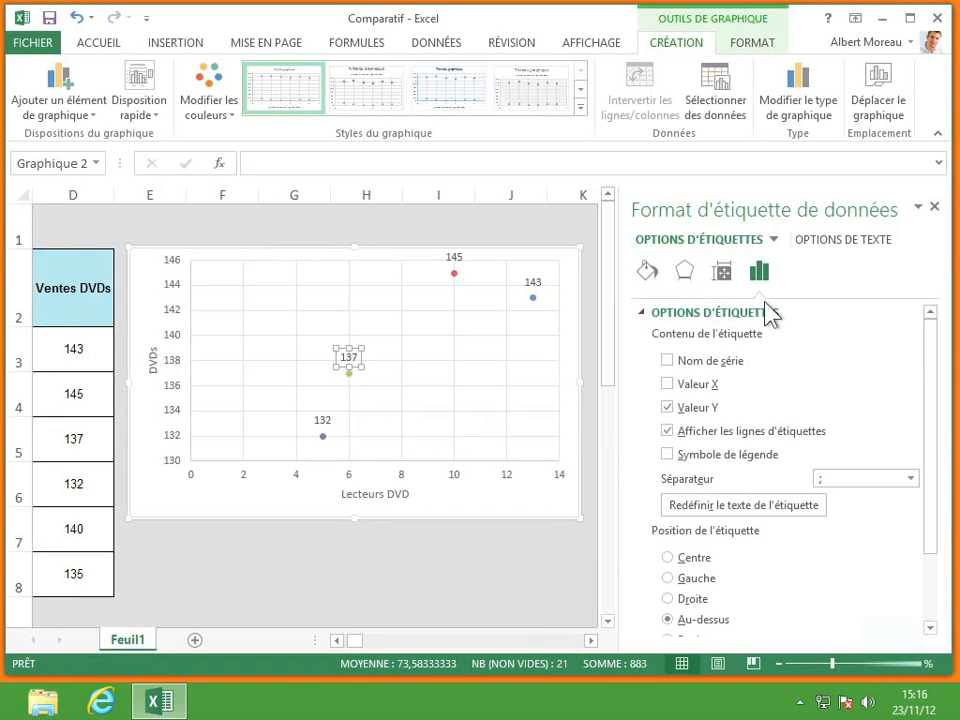
click(667, 407)
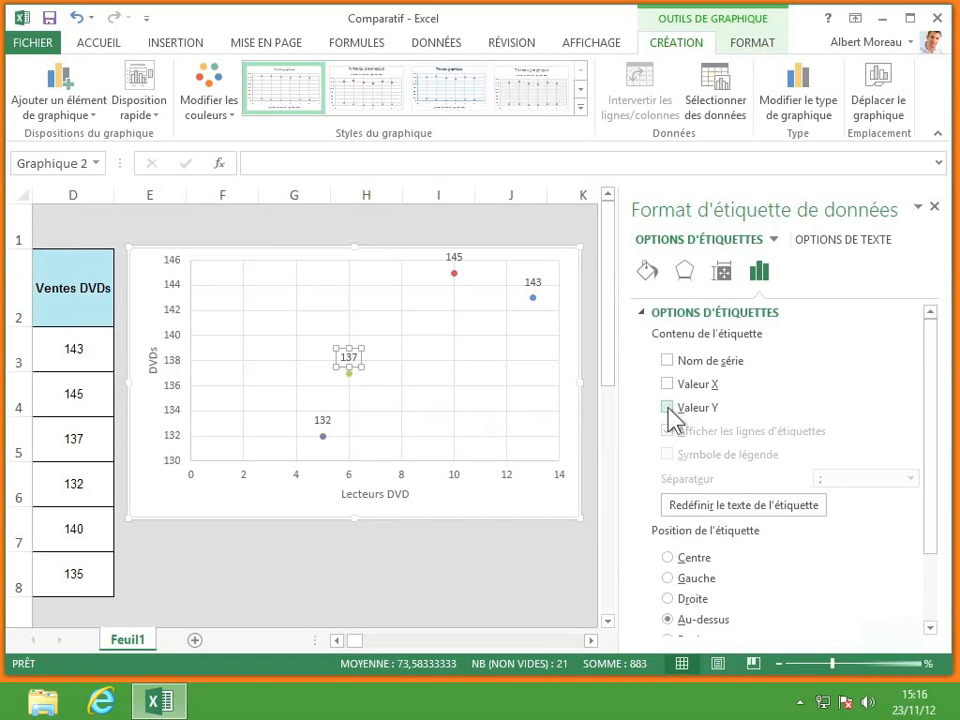
key(ctrl+z)
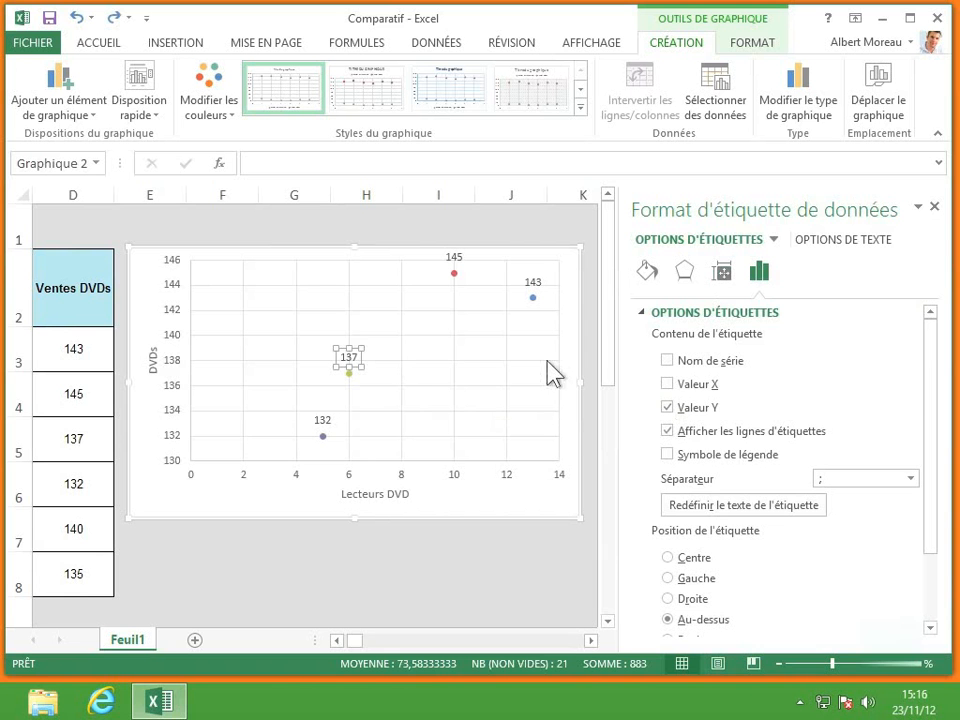
click(666, 361)
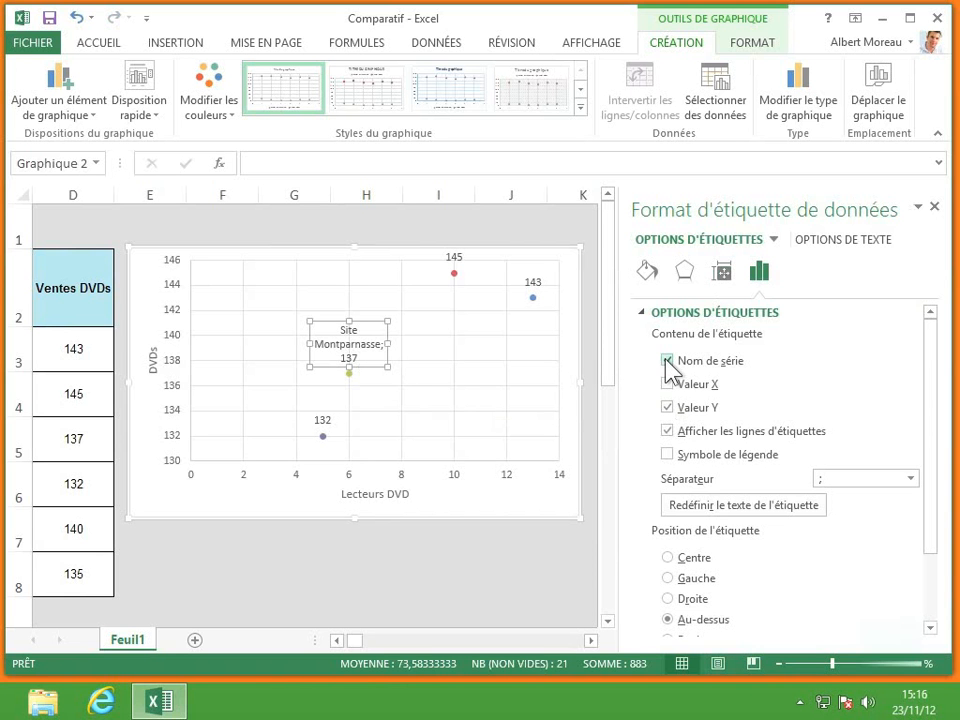
click(668, 409)
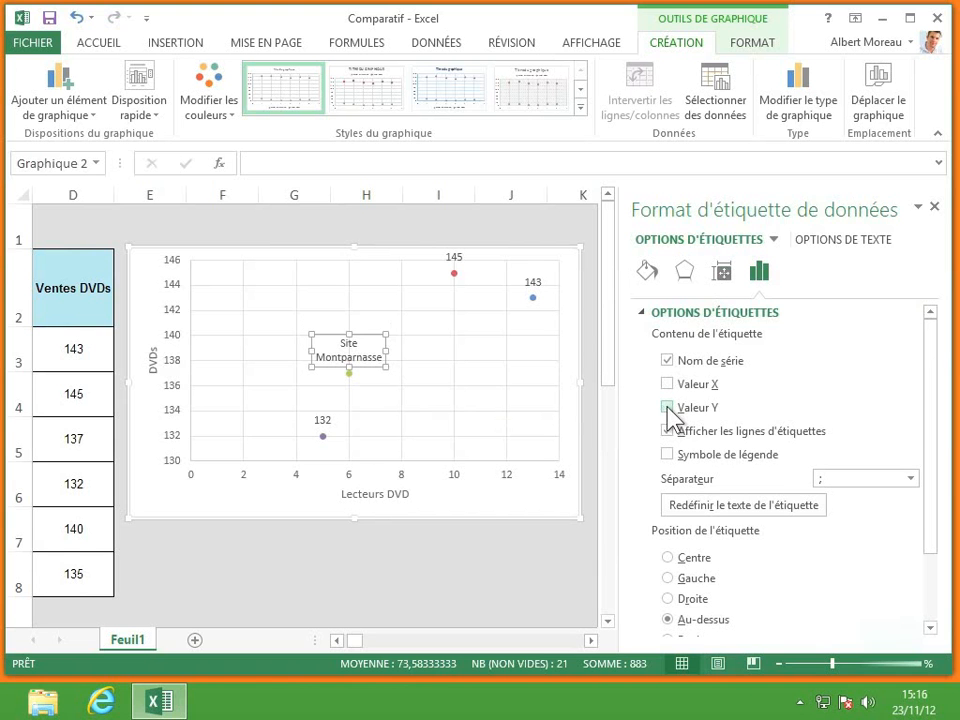
- Make the data labels of the Site Châtelet and Site St Lazare points show the series name instead of the Y value
click(455, 257)
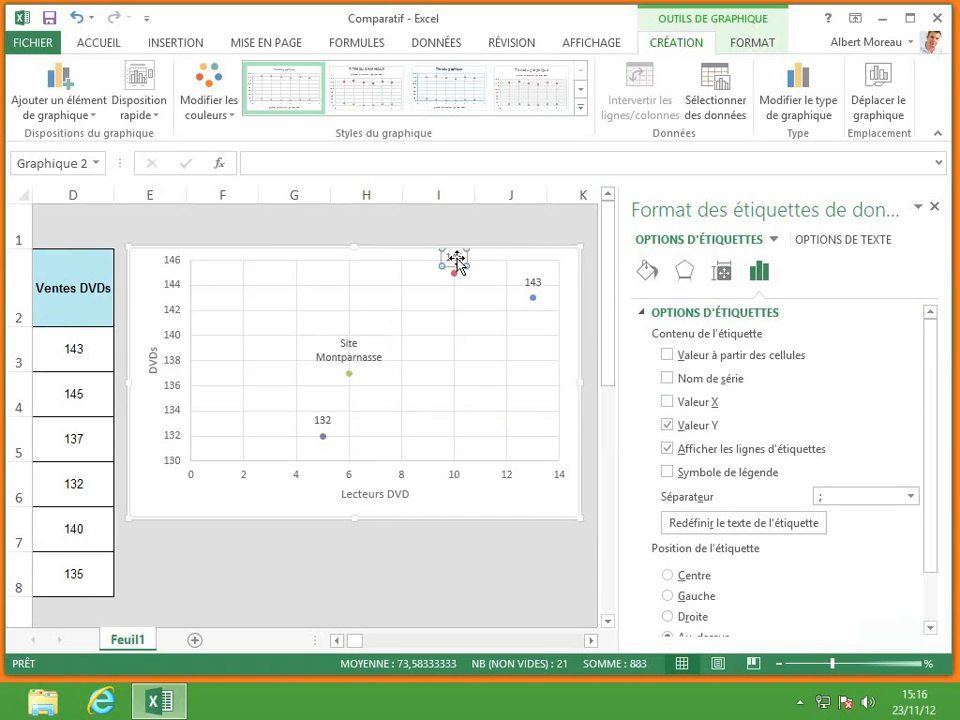
click(667, 379)
click(667, 425)
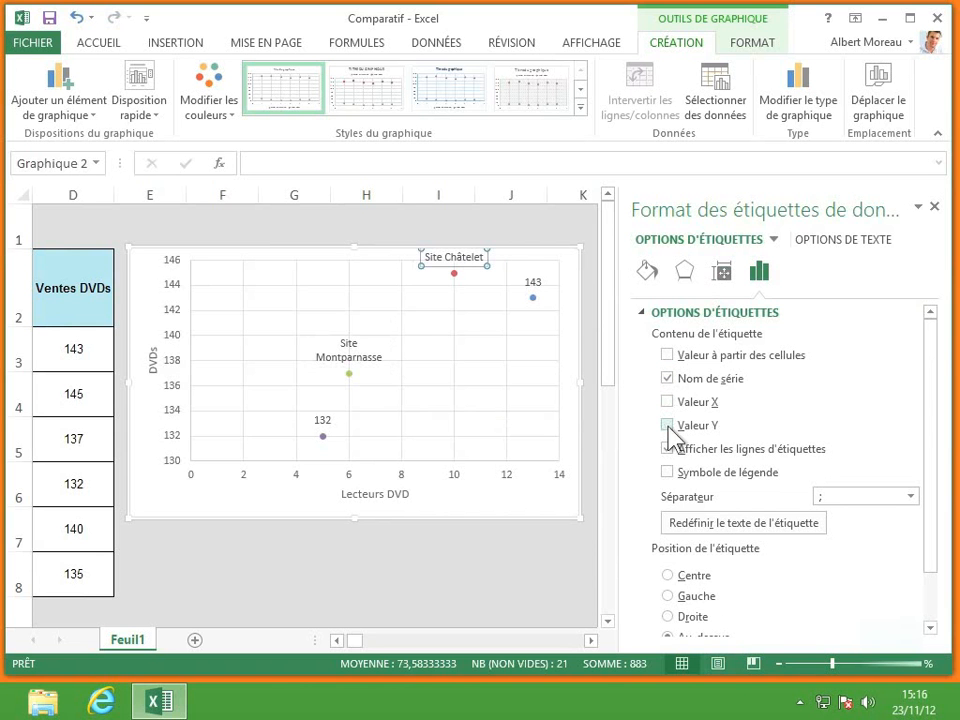
click(531, 284)
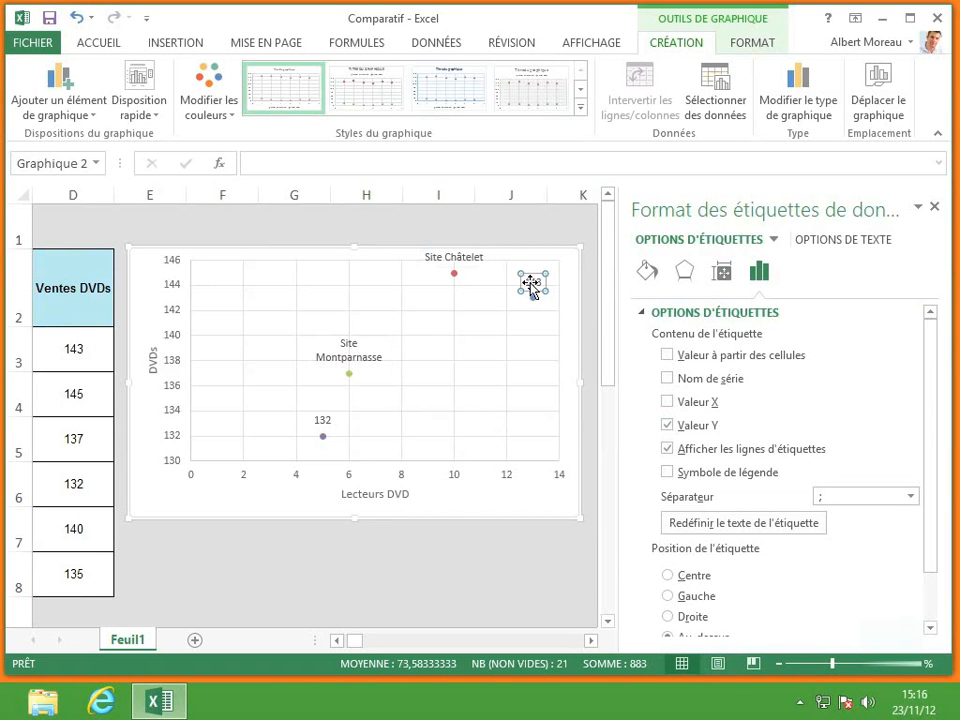
click(667, 379)
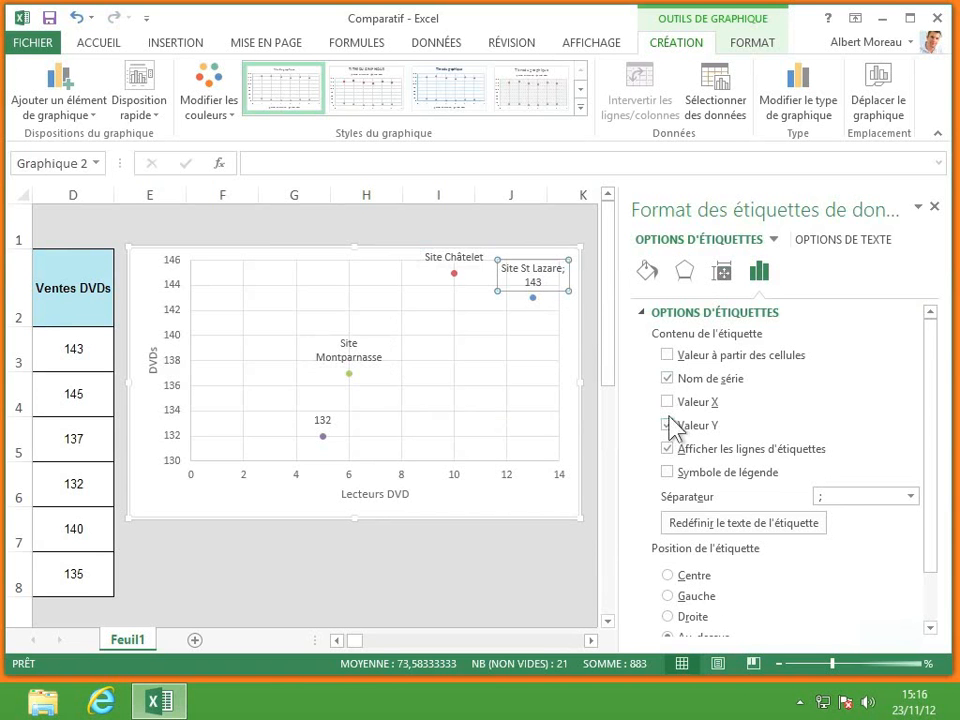
click(667, 425)
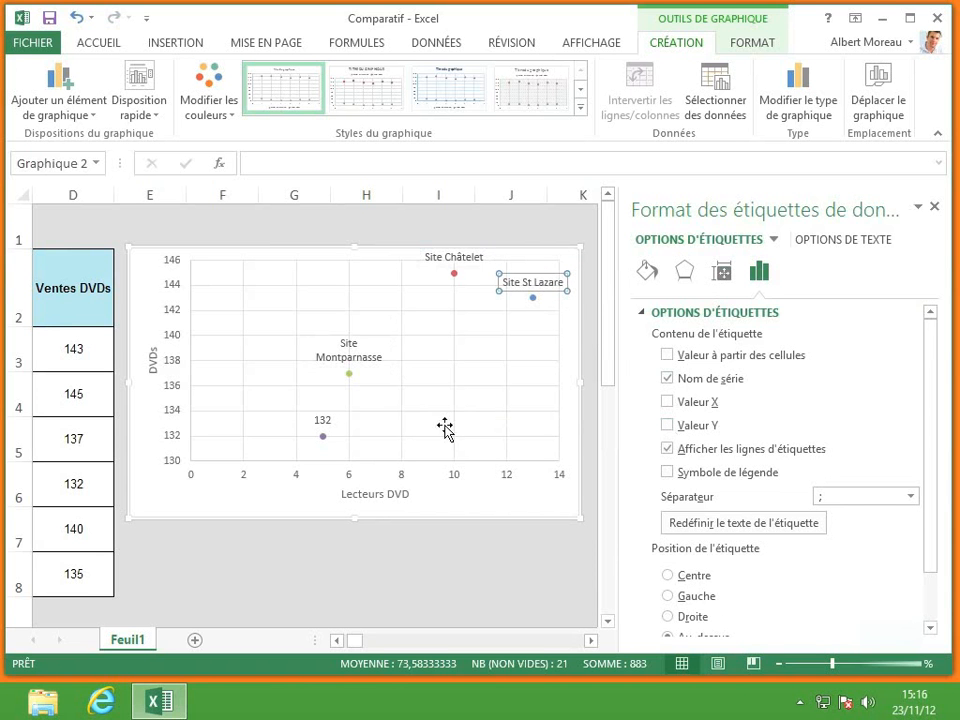
- Make the Site Haussman point's data label show the series name instead of the Y value, and close the label formatting options
click(328, 421)
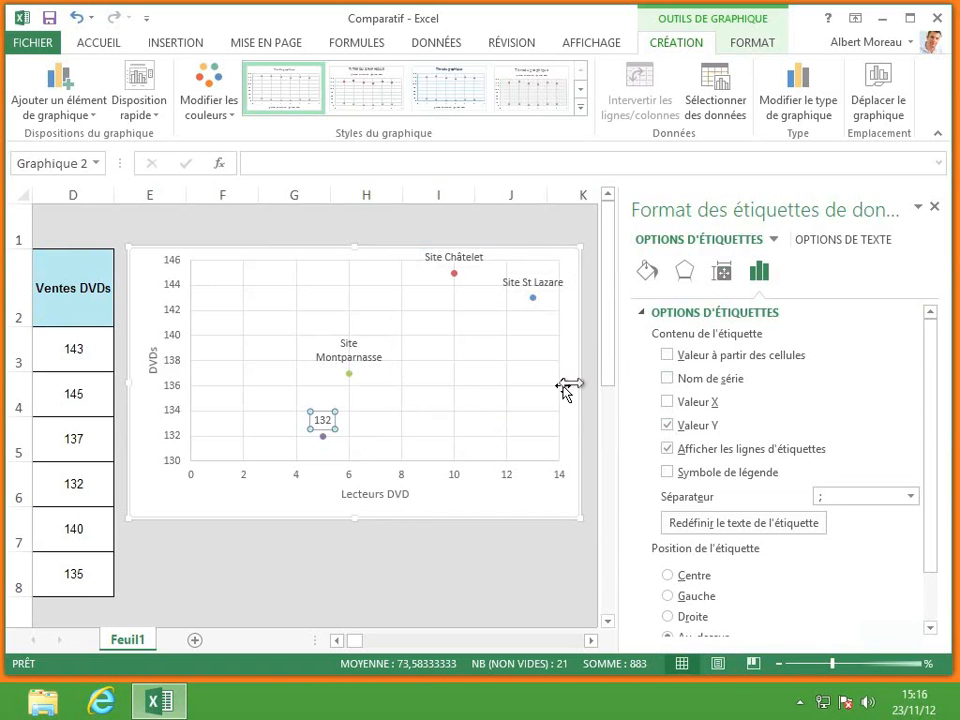
click(667, 379)
click(667, 426)
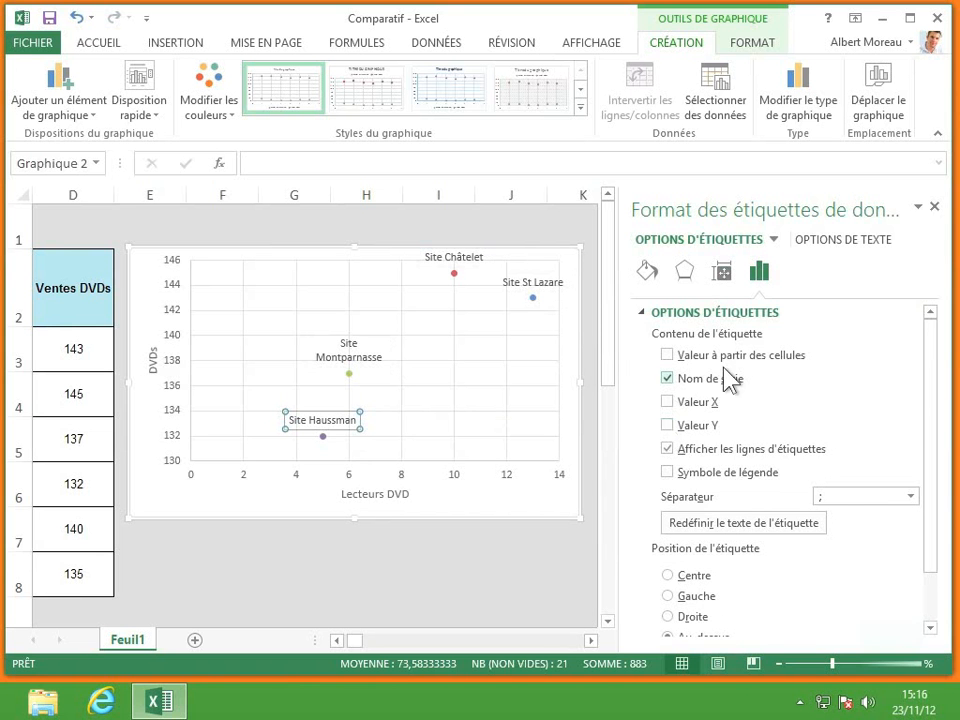
click(936, 208)
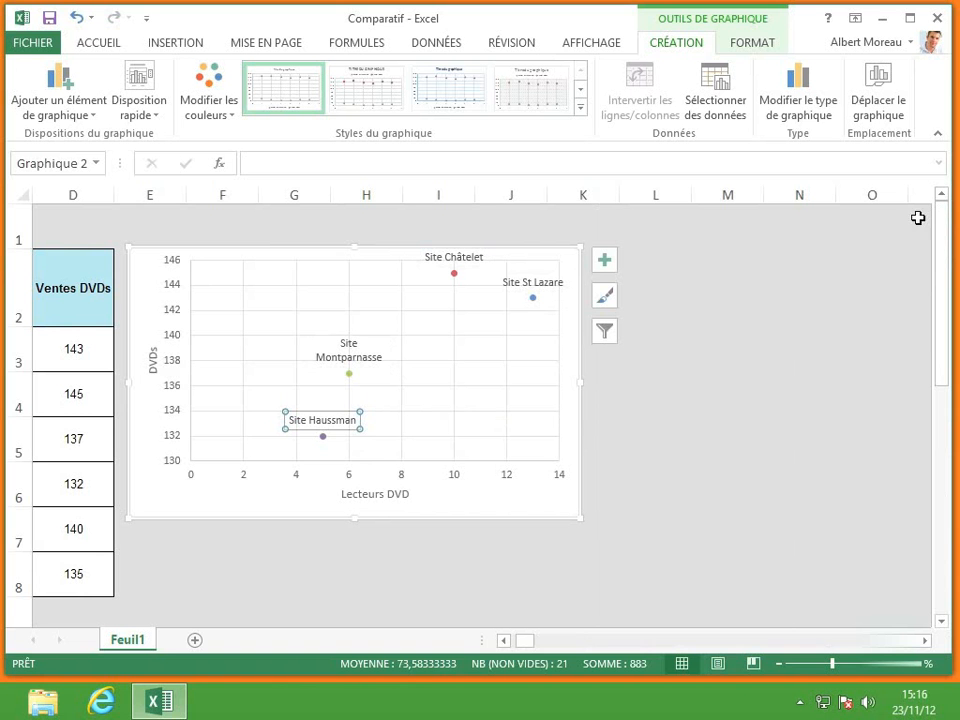
click(423, 405)
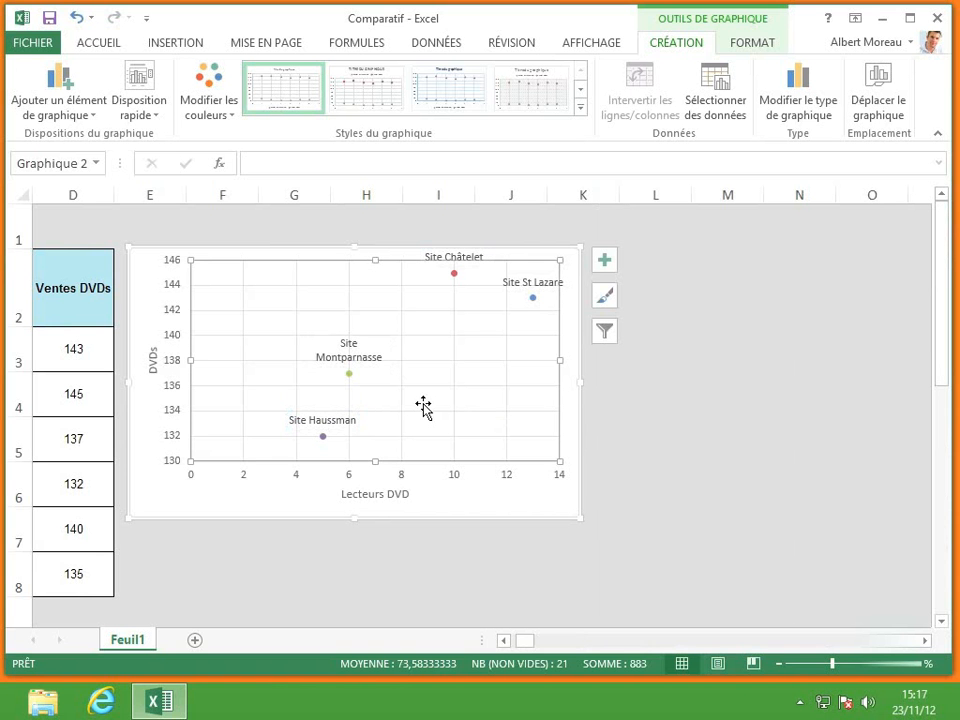